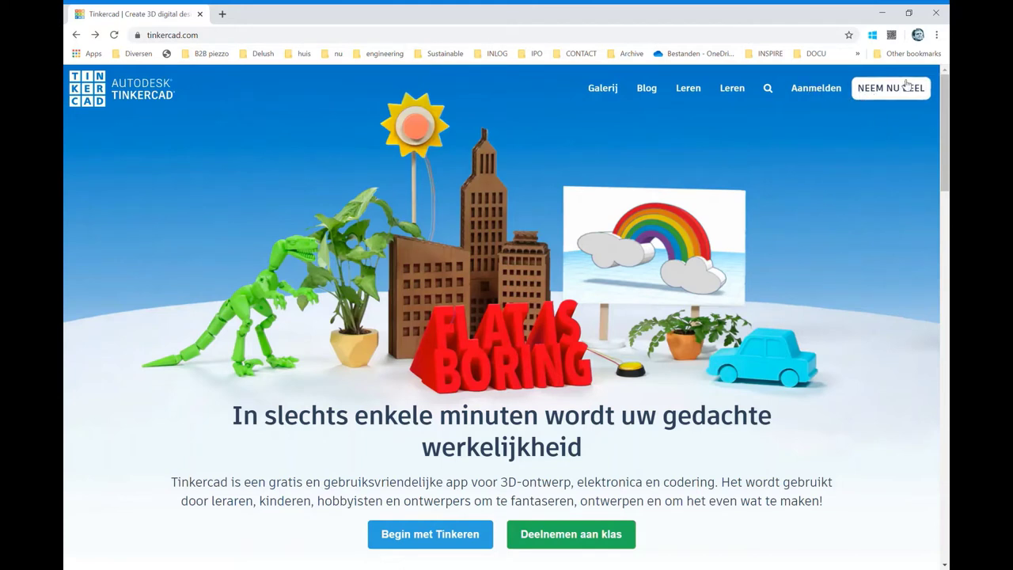
Step: Go from Tinkercad's start page through Aanmelden to the 'Aanmelden met Google' account chooser
{"action": "left_click", "coordinate": [886, 85]}
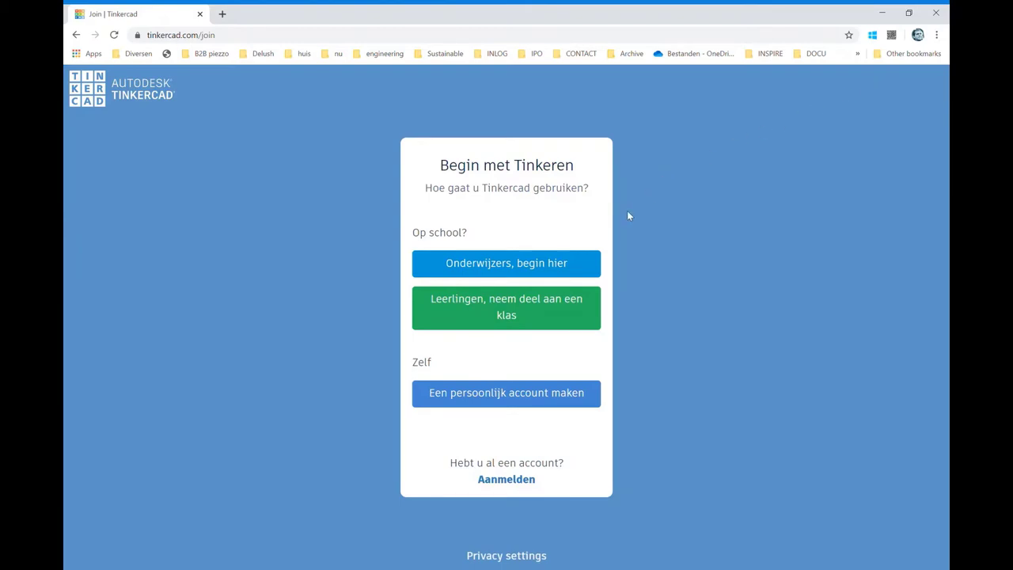
{"action": "left_click", "coordinate": [508, 481]}
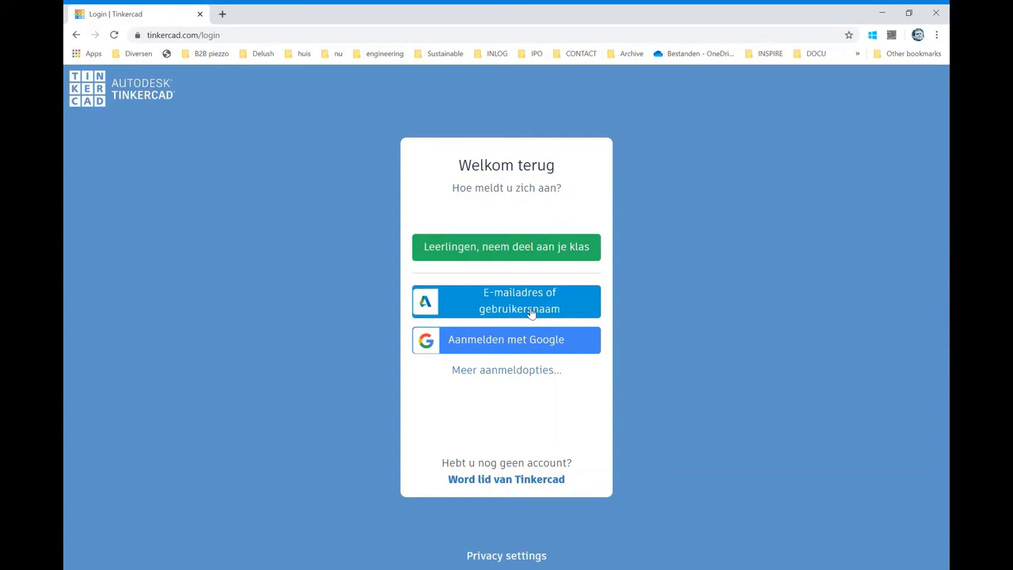
{"action": "left_click", "coordinate": [507, 346]}
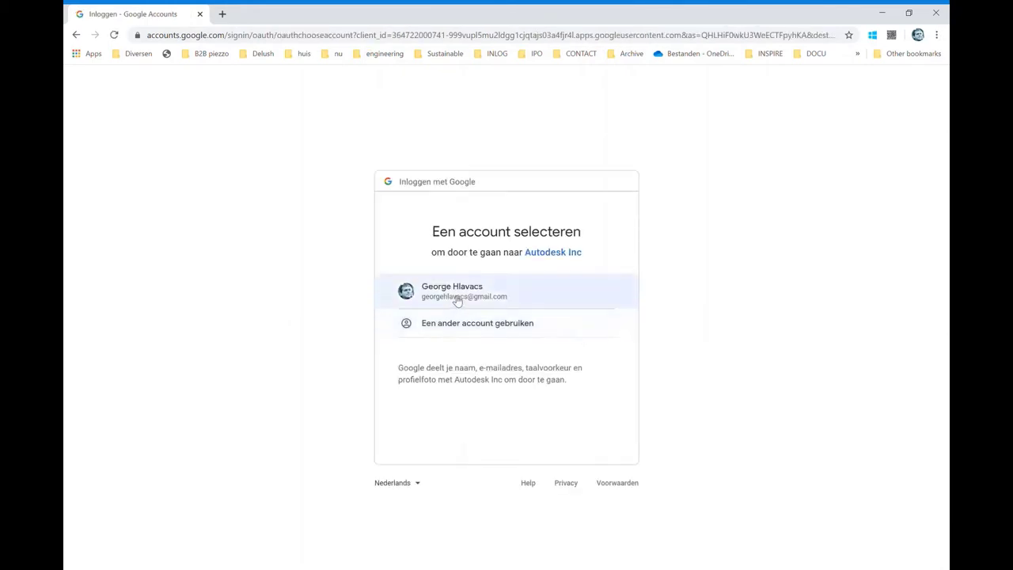
Step: Choose the Google account, enter its password, skip Autodesk account linking and continue to Tinkercad
{"action": "left_click", "coordinate": [458, 300]}
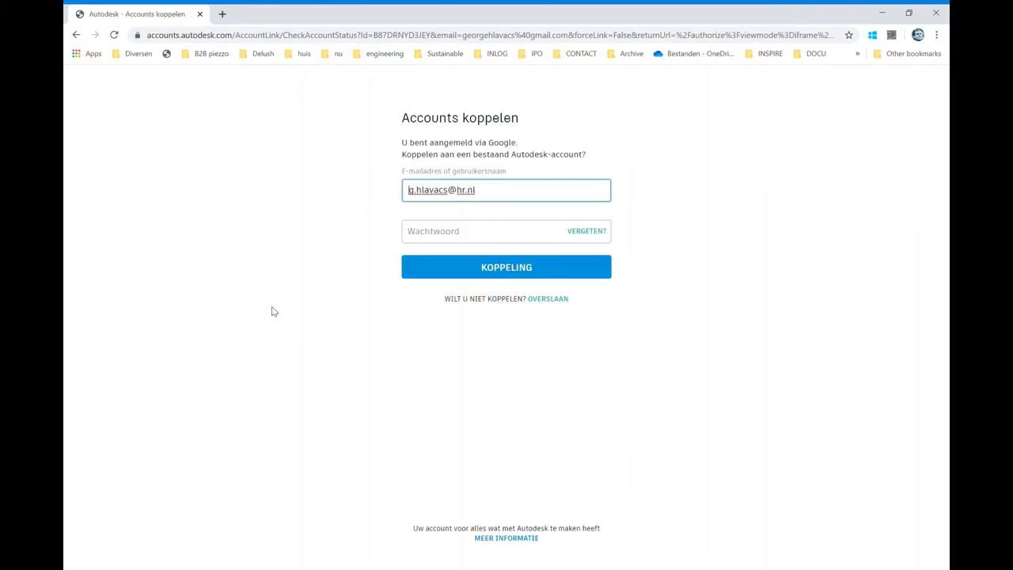
{"action": "left_click", "coordinate": [467, 240]}
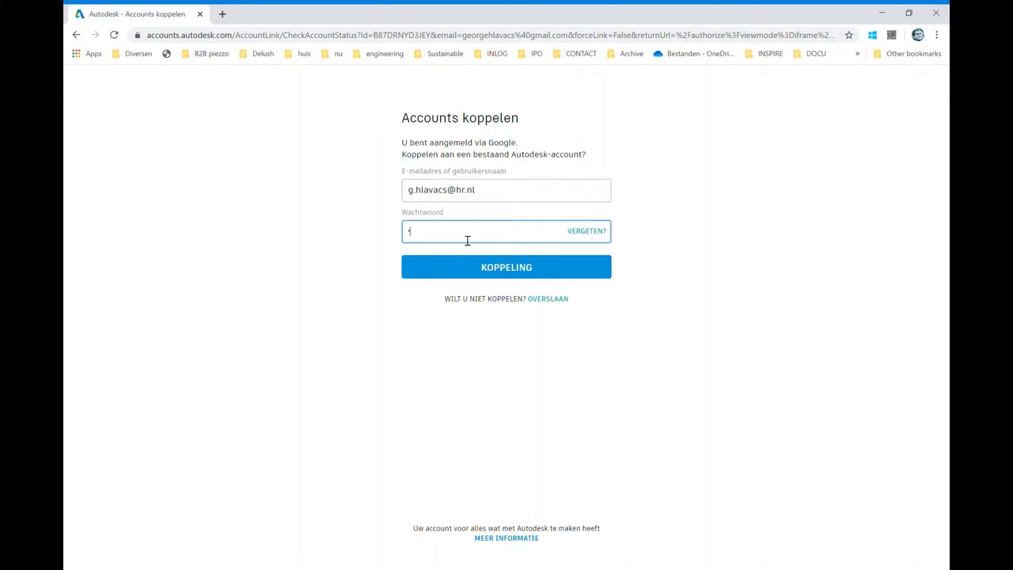
{"action": "type", "text": "•••"}
{"action": "key", "text": "Return"}
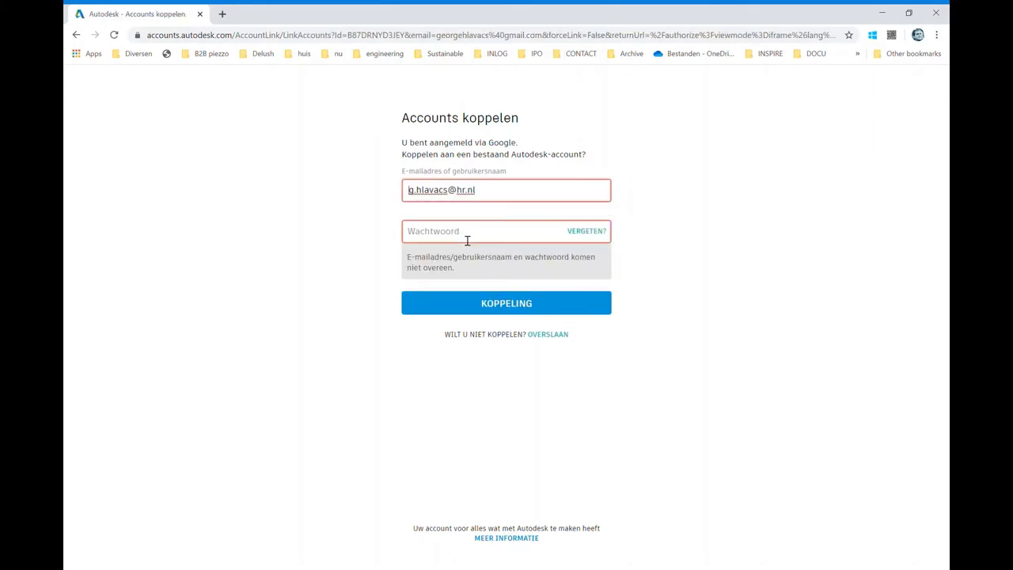
{"action": "left_click", "coordinate": [548, 336]}
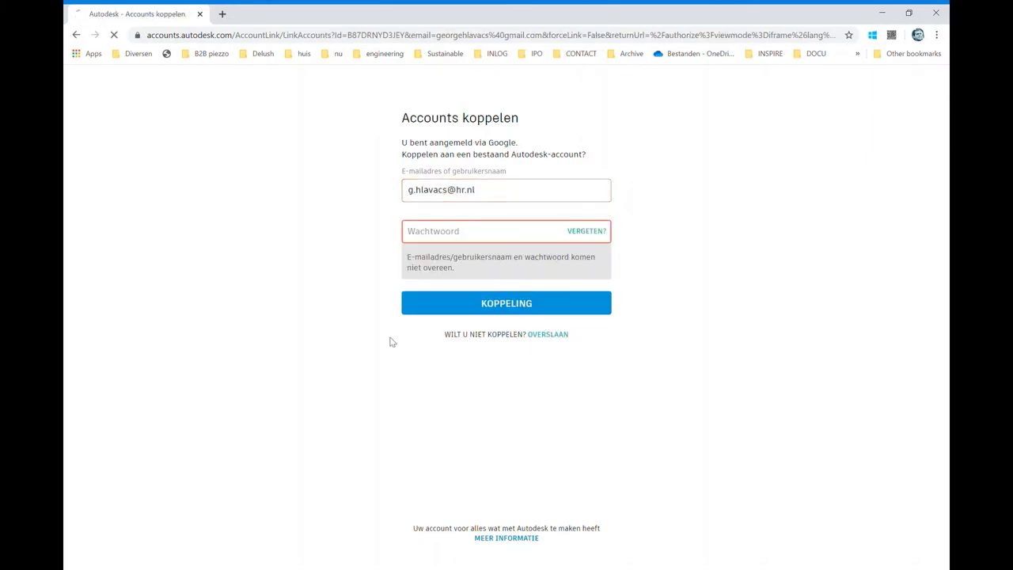
{"action": "left_click", "coordinate": [545, 180]}
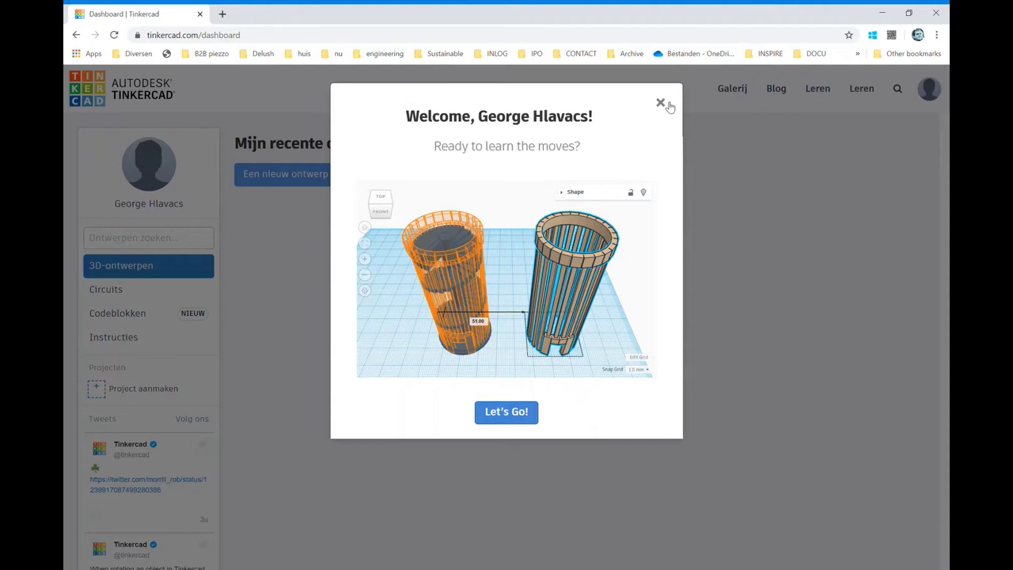
Step: Close the welcome dialog and launch the Try Circuits tutorial from the Circuits section
{"action": "left_click", "coordinate": [667, 105]}
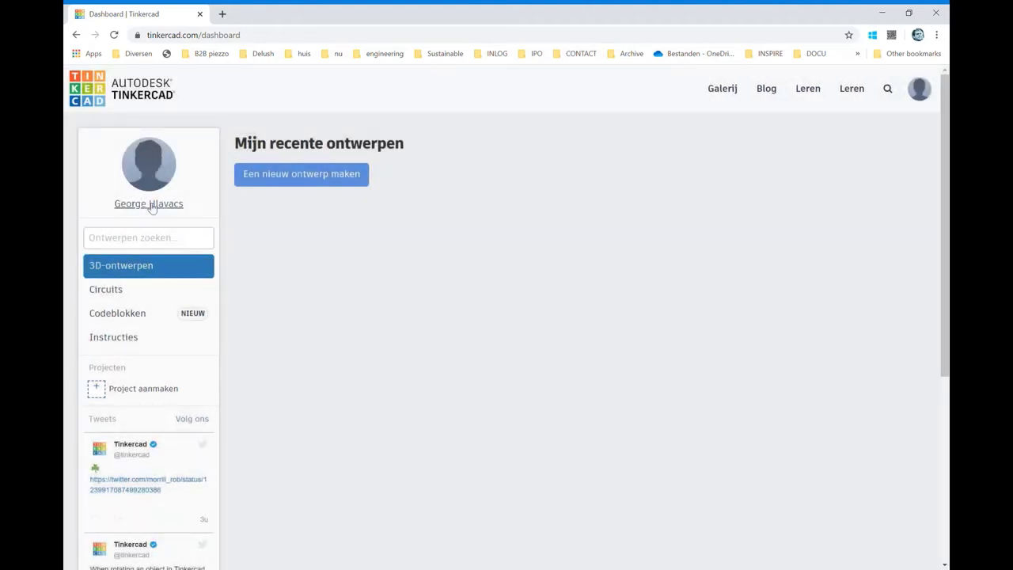
{"action": "left_click", "coordinate": [129, 296]}
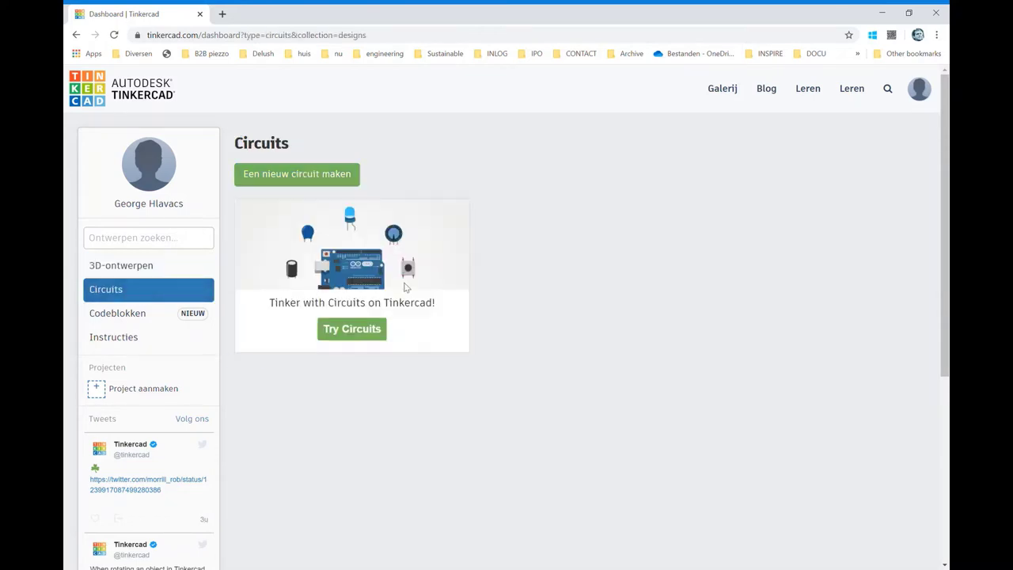
{"action": "left_click", "coordinate": [349, 337]}
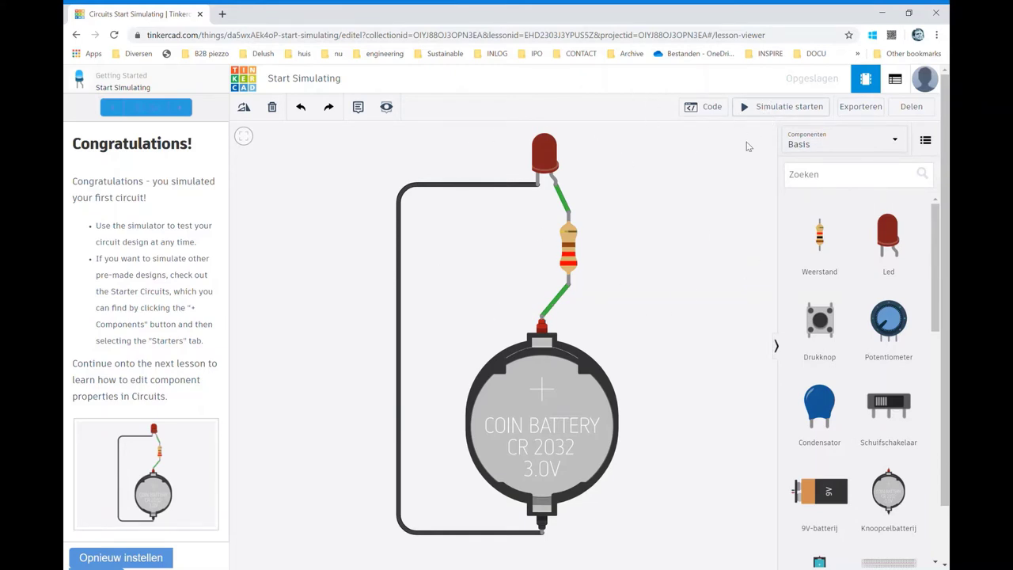
Step: Start and stop the LED circuit simulation, then return to the Tinkercad dashboard
{"action": "left_click", "coordinate": [752, 110]}
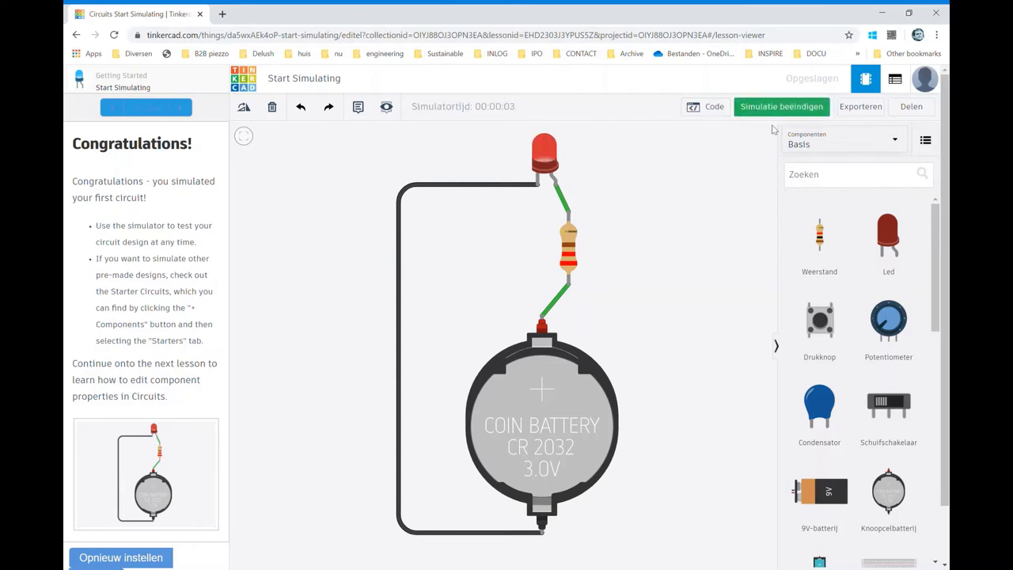
{"action": "left_click", "coordinate": [775, 116]}
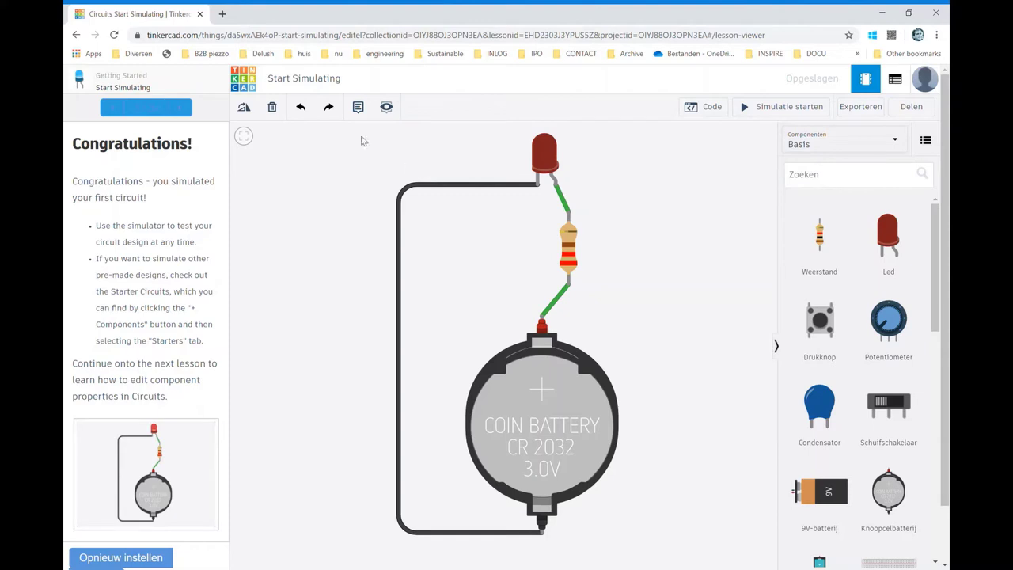
{"action": "left_click", "coordinate": [249, 83]}
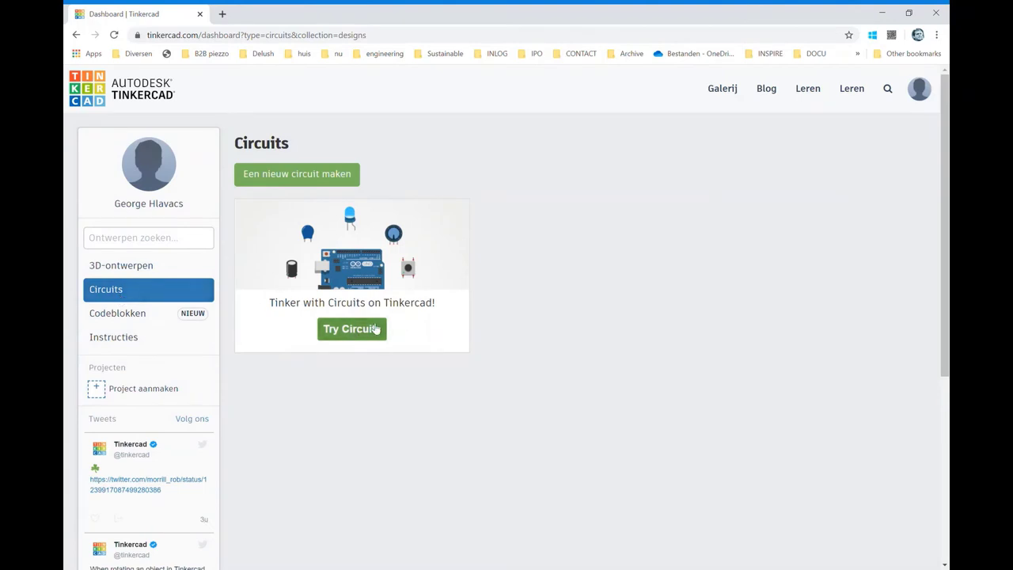
Step: Create a new circuit and show the Starters > Arduino components
{"action": "left_click", "coordinate": [276, 173]}
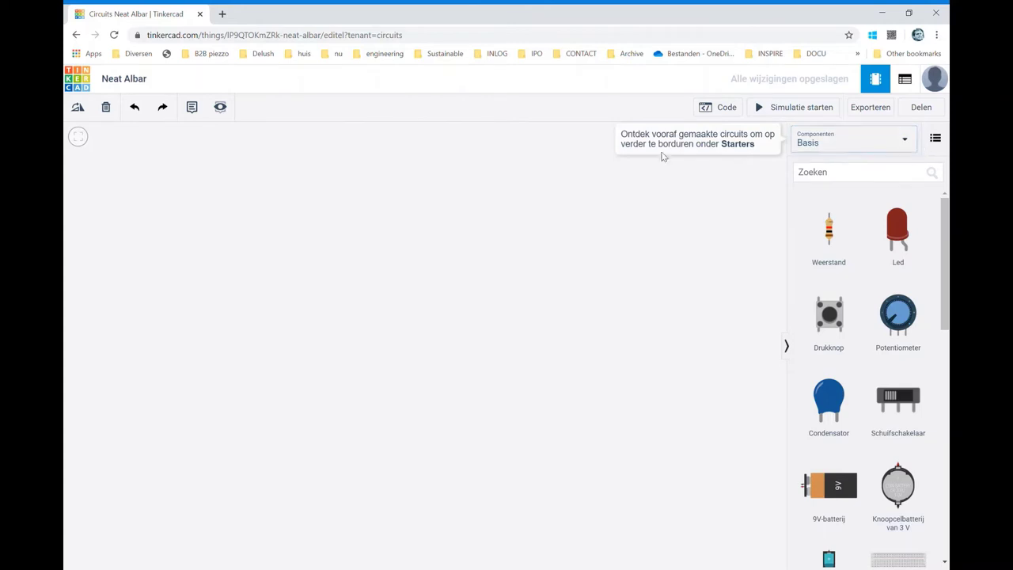
{"action": "left_click", "coordinate": [910, 142]}
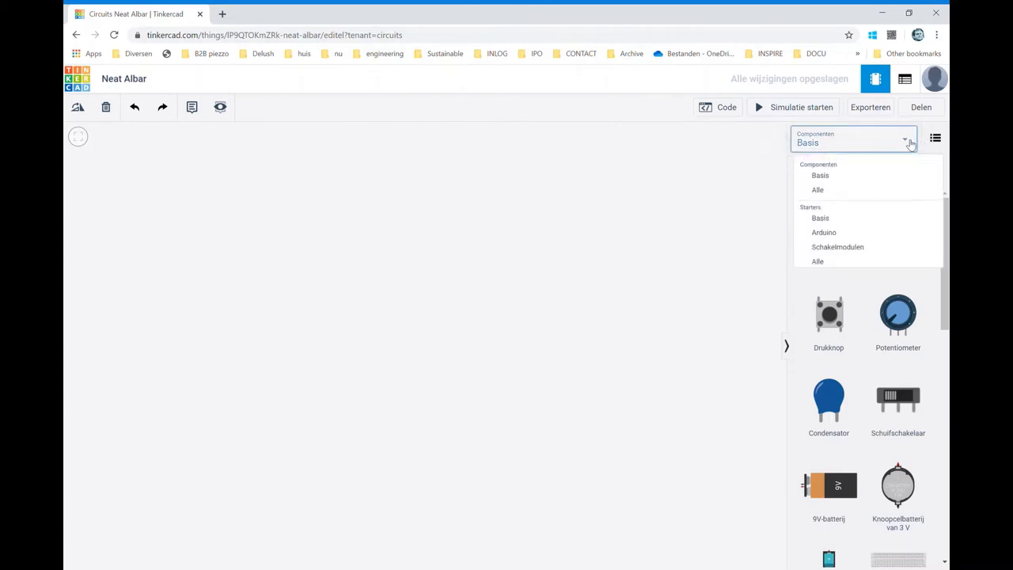
{"action": "left_click", "coordinate": [843, 233]}
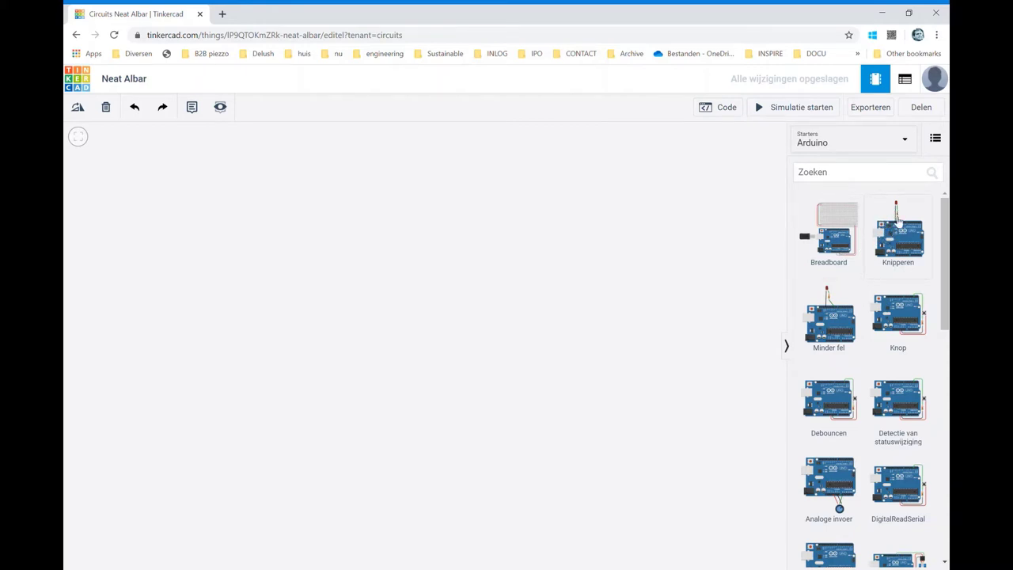
Step: Place the Knipperen Arduino starter on the canvas and start its simulation
{"action": "left_click_drag", "start_coordinate": [912, 221], "coordinate": [567, 214]}
{"action": "left_click_drag", "start_coordinate": [485, 328], "coordinate": [486, 339]}
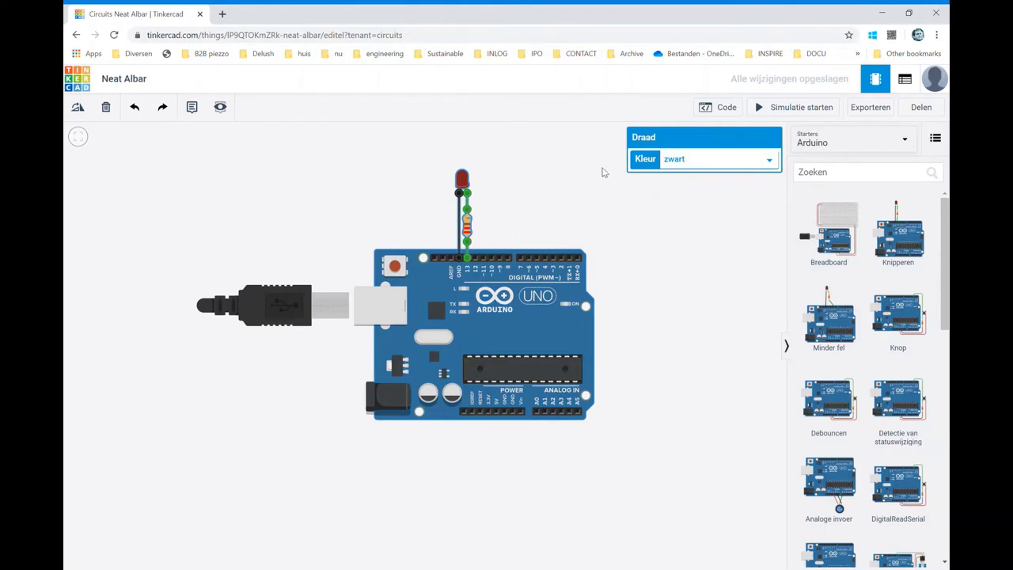
{"action": "left_click", "coordinate": [770, 110]}
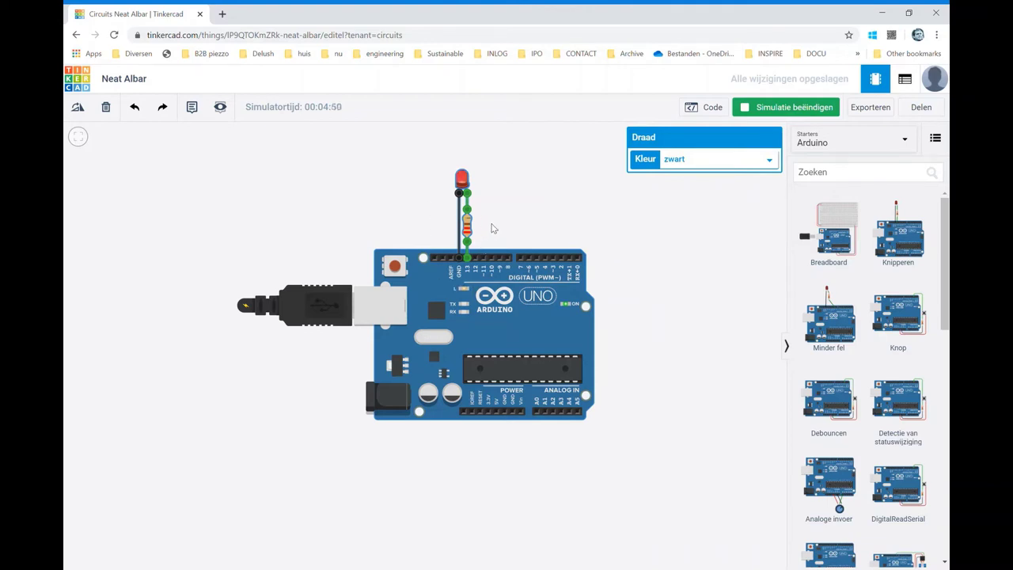
Step: Check that the resistor is 220 Ω, then stop the simulation
{"action": "left_click", "coordinate": [613, 177]}
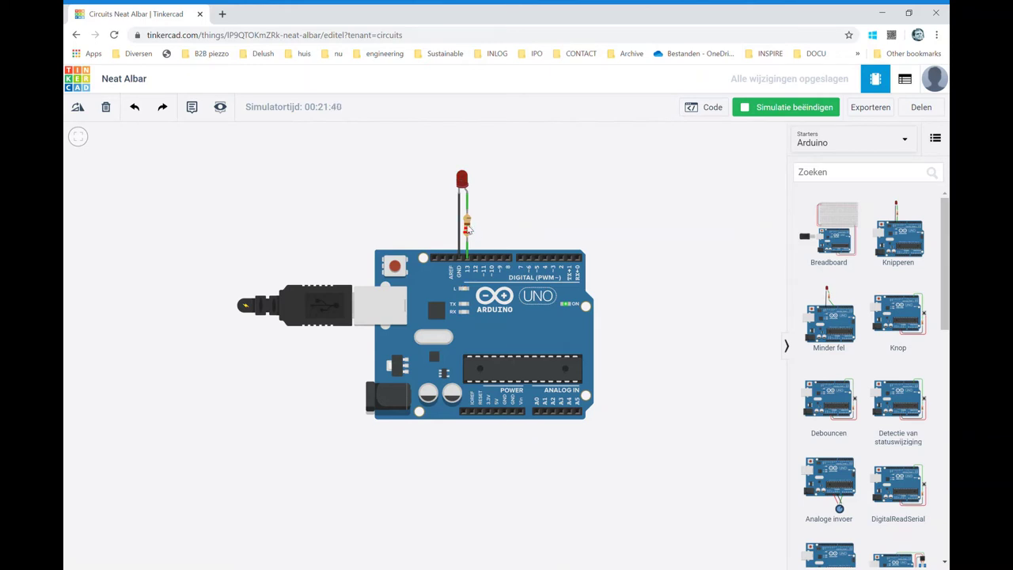
{"action": "left_click", "coordinate": [467, 227]}
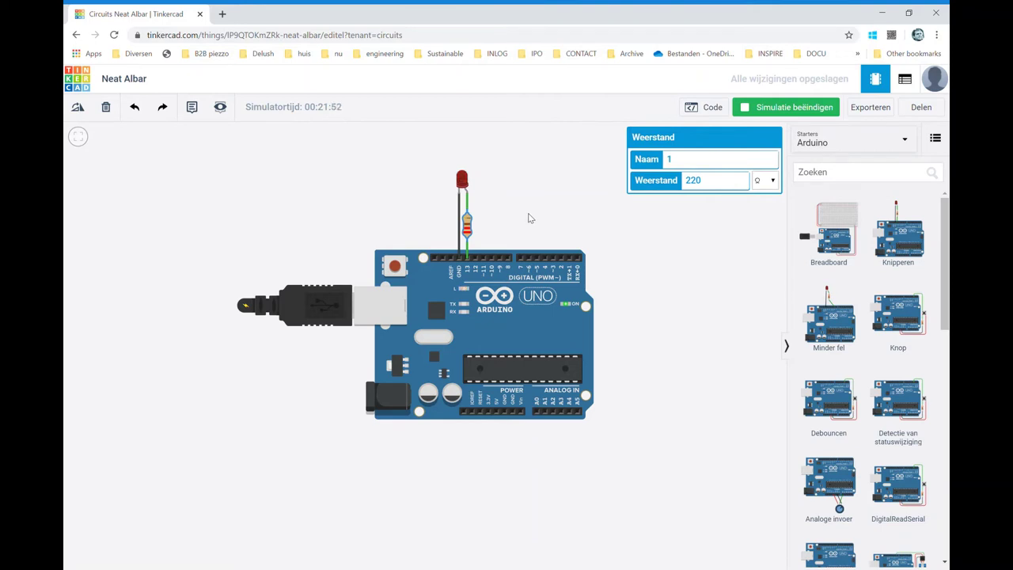
{"action": "left_click", "coordinate": [531, 218]}
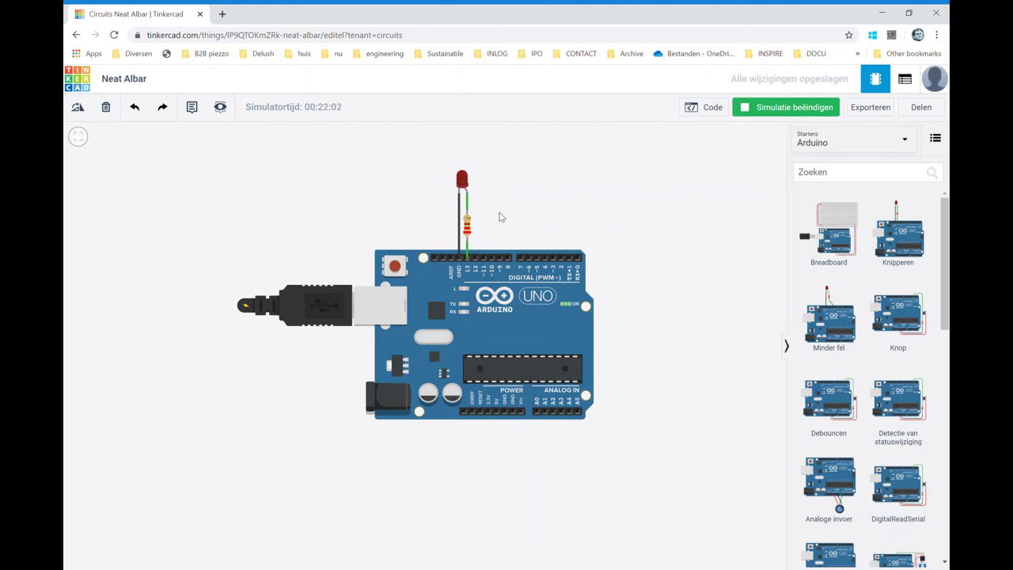
{"action": "left_click", "coordinate": [792, 107]}
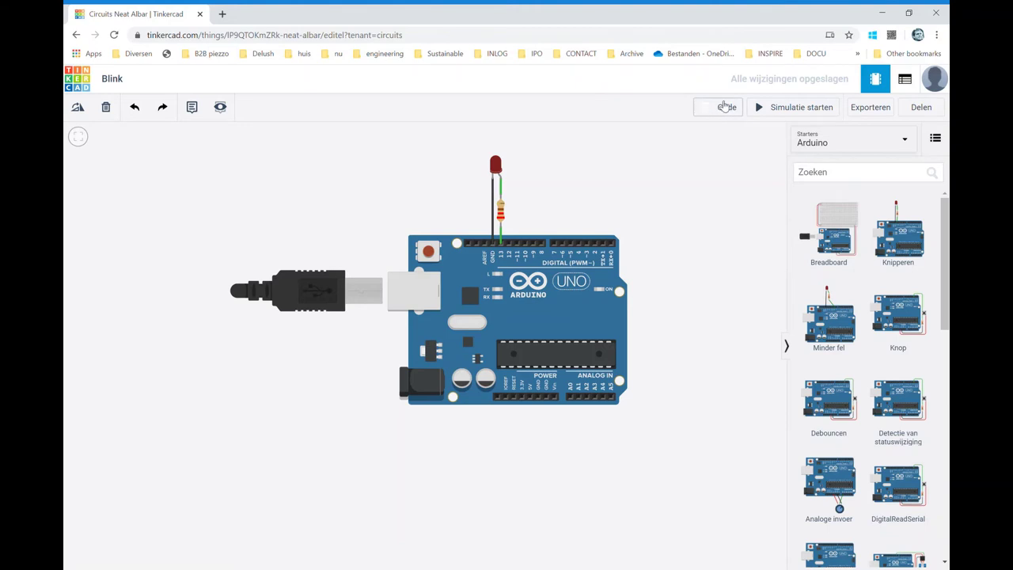
Step: Open the Code panel and switch from Blokken to Tekst, confirming with Doorgaan
{"action": "left_click", "coordinate": [719, 107]}
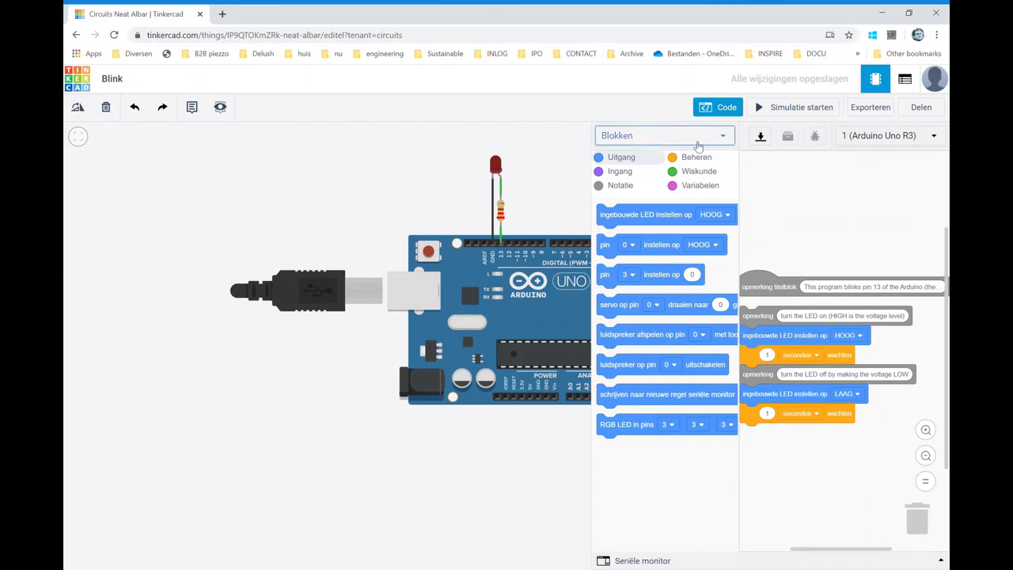
{"action": "left_click", "coordinate": [643, 135]}
{"action": "left_click", "coordinate": [621, 187]}
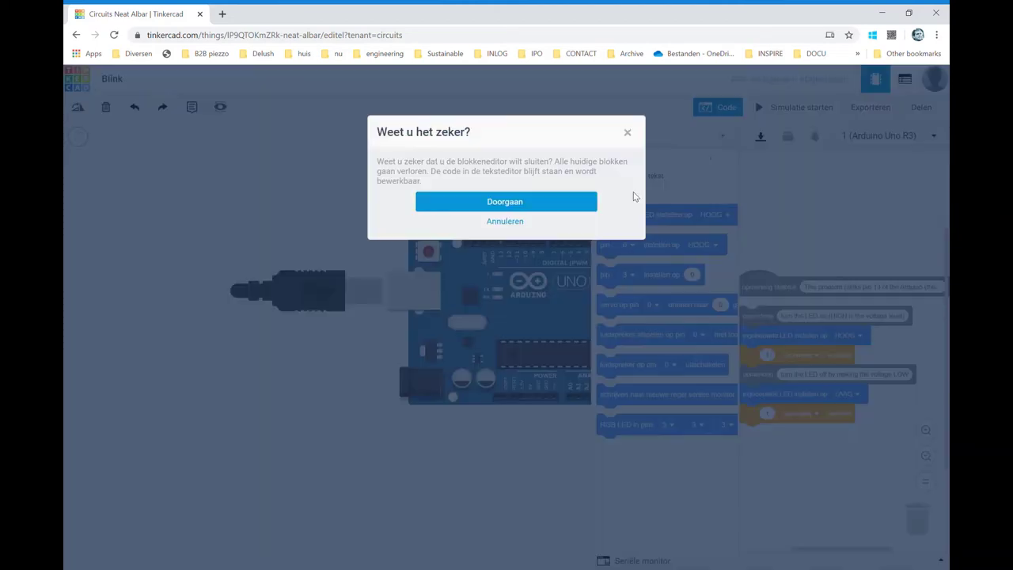
{"action": "left_click", "coordinate": [518, 204]}
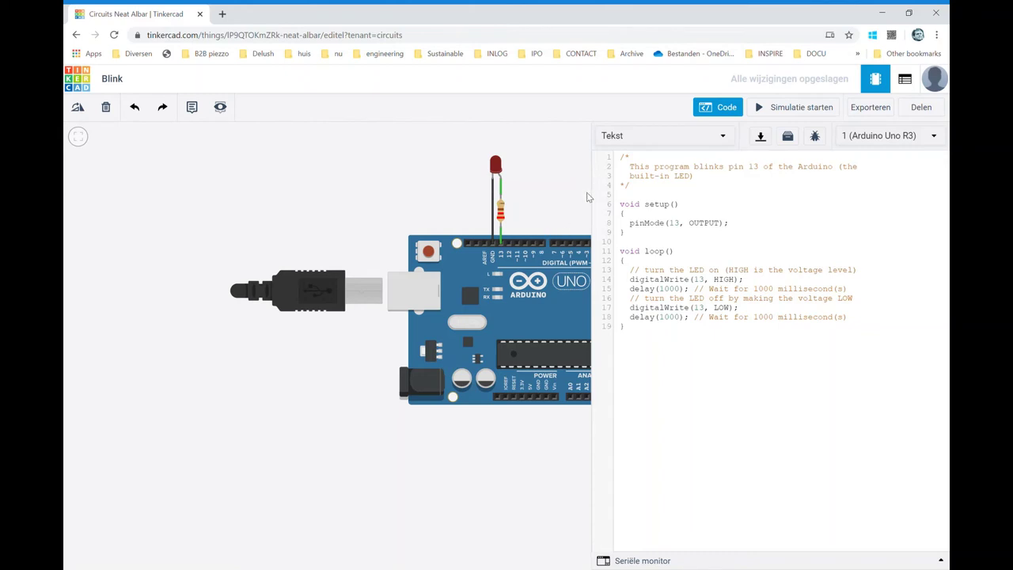
Step: Zoom out and pan the canvas so the Arduino and LED sit beside the code
{"action": "scroll", "coordinate": [440, 218], "scroll_direction": "up", "scroll_amount": 1}
{"action": "scroll", "coordinate": [467, 197], "scroll_direction": "down", "scroll_amount": 2}
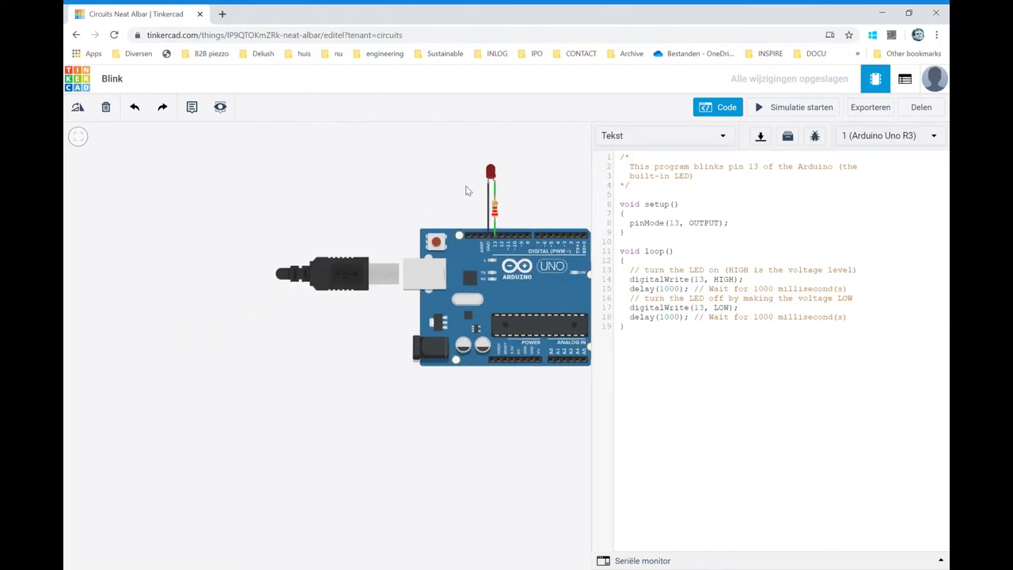
{"action": "scroll", "coordinate": [427, 186], "scroll_direction": "down", "scroll_amount": 1}
{"action": "left_click_drag", "start_coordinate": [410, 183], "coordinate": [385, 216]}
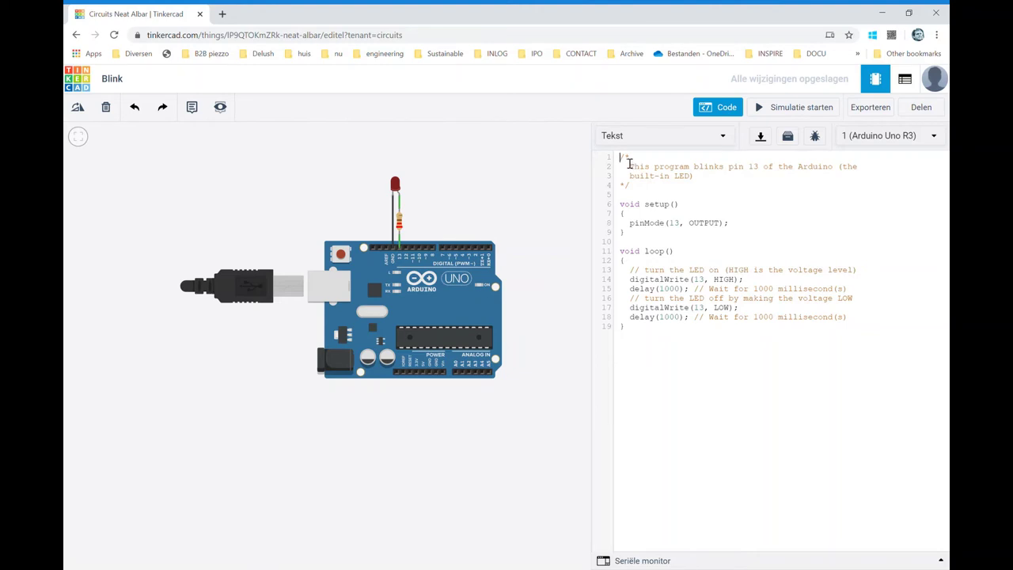
Step: Add test text 'jdlsjdlsjdkd' inside the header comment, then delete it
{"action": "left_click", "coordinate": [631, 161]}
{"action": "left_click", "coordinate": [704, 182]}
{"action": "key", "text": "Return"}
{"action": "type", "text": "jdlsjdlsjdkd"}
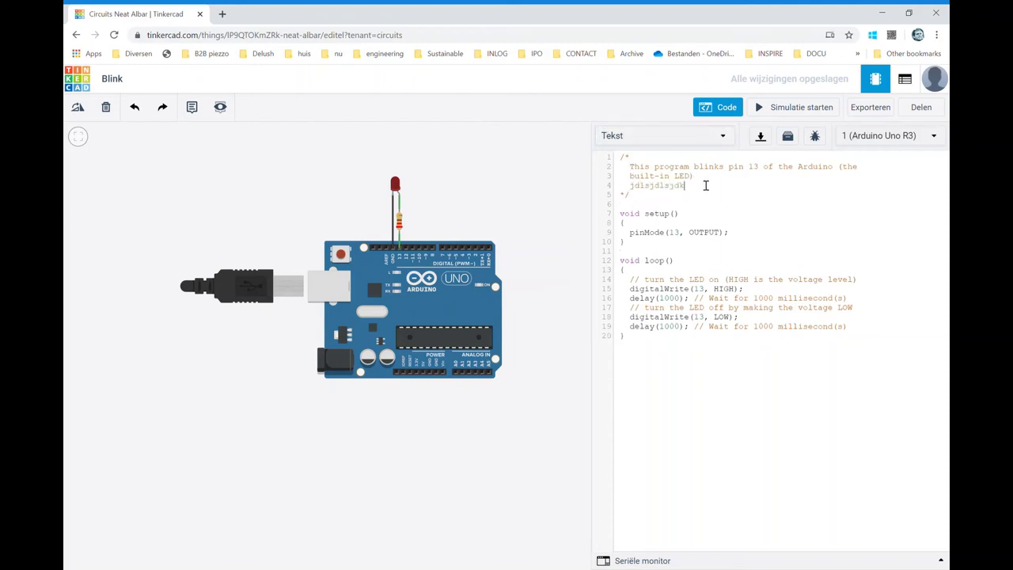
{"action": "key", "text": "Return"}
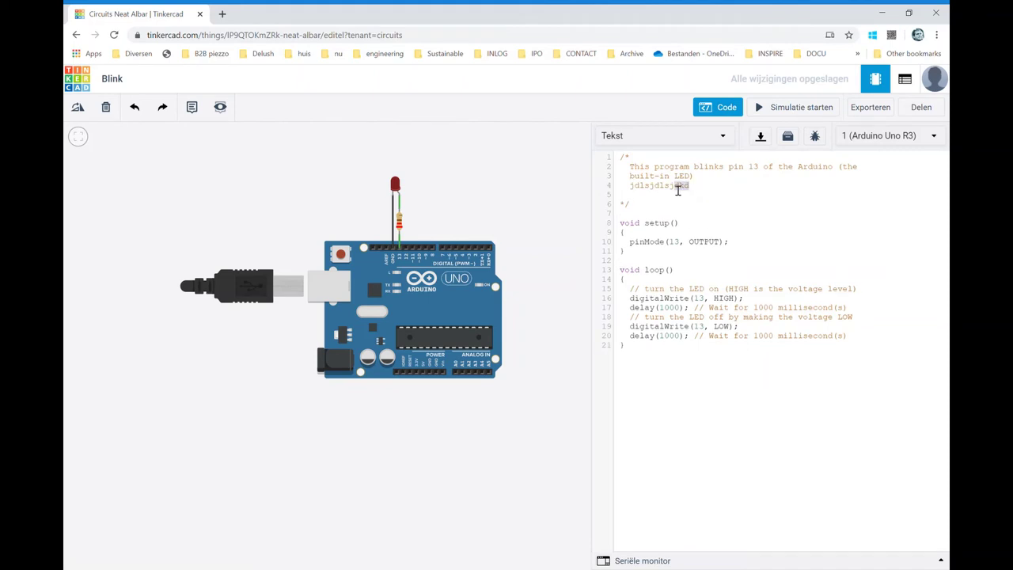
{"action": "left_click_drag", "start_coordinate": [706, 189], "coordinate": [625, 187]}
{"action": "key", "text": "BackSpace"}
{"action": "key", "text": "BackSpace"}
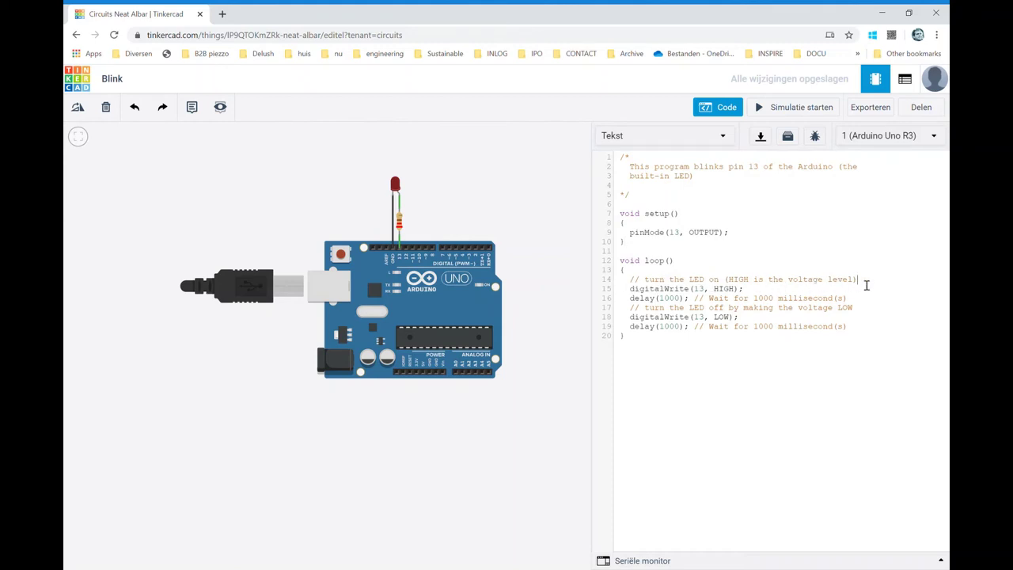
Step: Type test text below loop() and prefix line 21 with // and /* comment markers
{"action": "left_click", "coordinate": [685, 348]}
{"action": "type", "text": "wefklhlfhewflehflhflhf"}
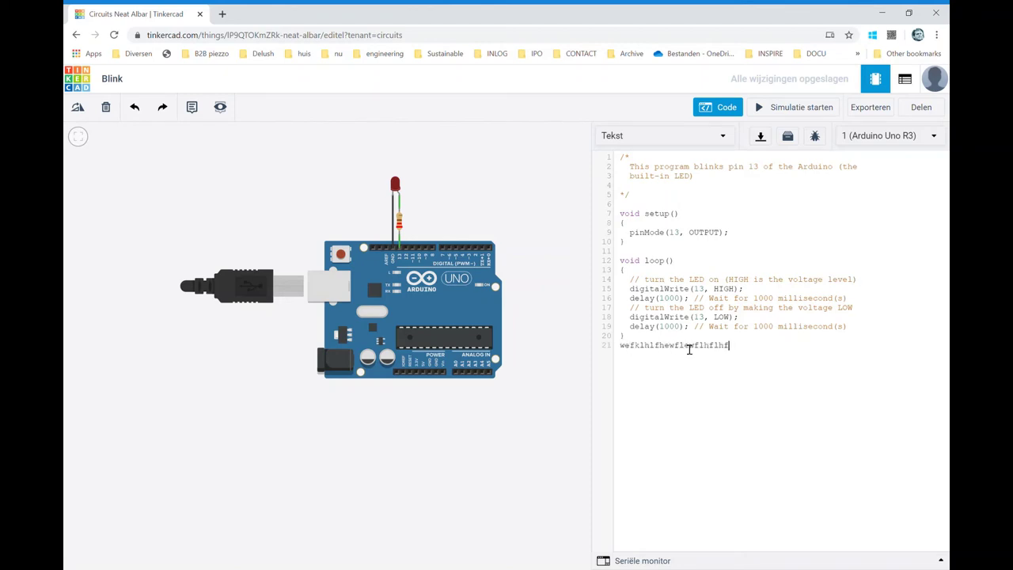
{"action": "type", "text": "w   efwfefw"}
{"action": "left_click", "coordinate": [621, 345]}
{"action": "type", "text": "//"}
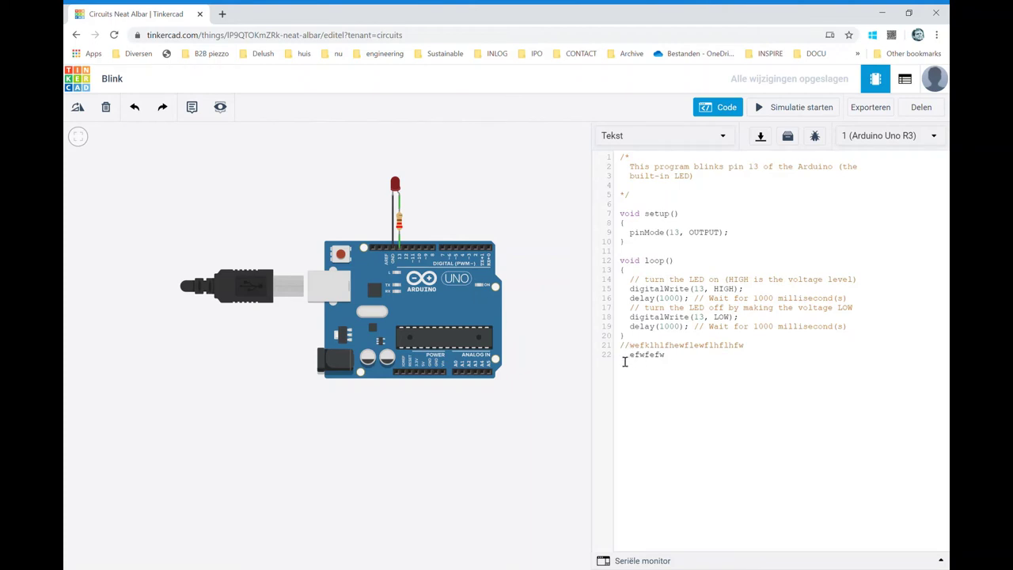
{"action": "type", "text": "//"}
{"action": "key", "text": "Up"}
{"action": "key", "text": "BackSpace"}
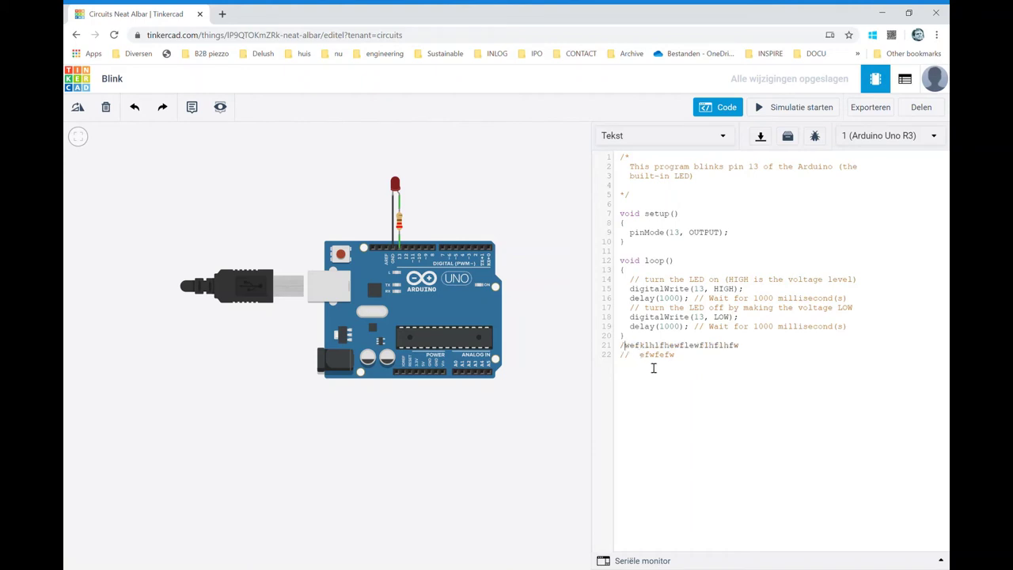
{"action": "type", "text": "*"}
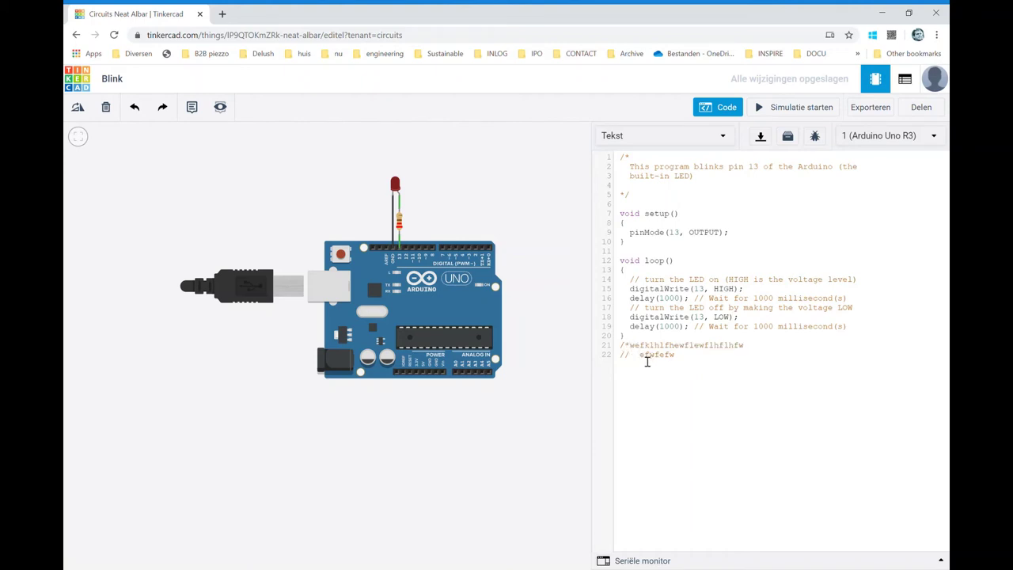
Step: Strip the slashes from line 22 and add more test text 'cewfe', 'wf', 'fw'
{"action": "key", "text": "Down"}
{"action": "key", "text": "BackSpace"}
{"action": "key", "text": "BackSpace"}
{"action": "key", "text": "Delete"}
{"action": "key", "text": "Delete"}
{"action": "type", "text": "cewfe"}
{"action": "key", "text": "Return"}
{"action": "type", "text": "wf"}
{"action": "type", "text": "fw"}
Step: Select test lines 21 to 26 and delete them
{"action": "left_click_drag", "start_coordinate": [658, 395], "coordinate": [628, 347]}
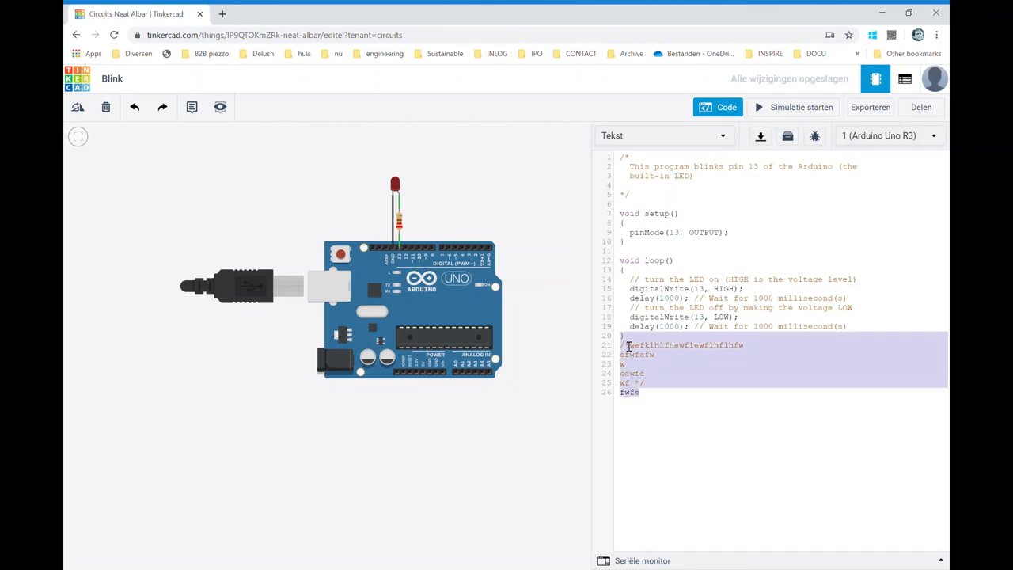
{"action": "left_click", "coordinate": [703, 358]}
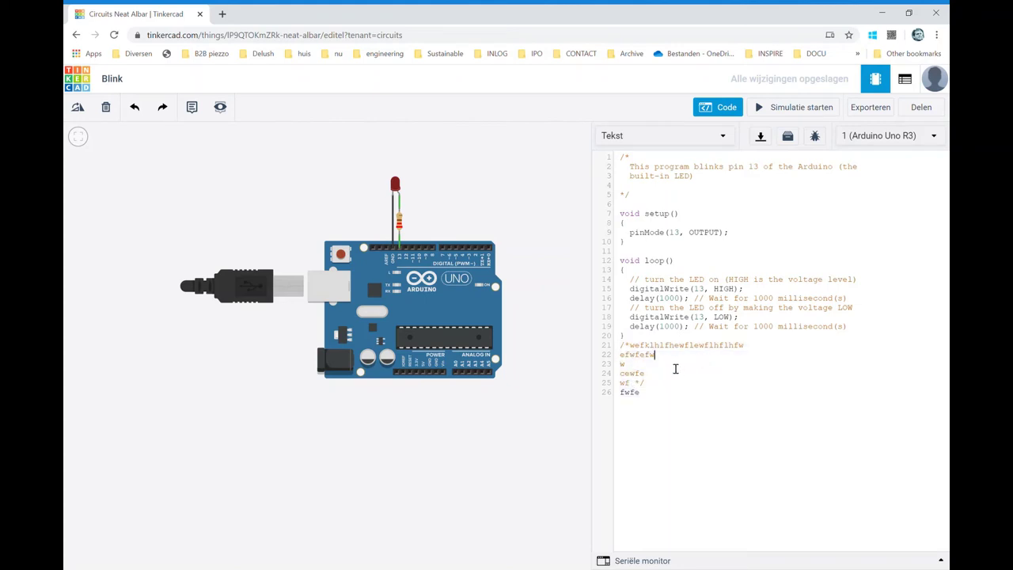
{"action": "left_click_drag", "start_coordinate": [647, 398], "coordinate": [625, 358]}
{"action": "key", "text": "shift+Up"}
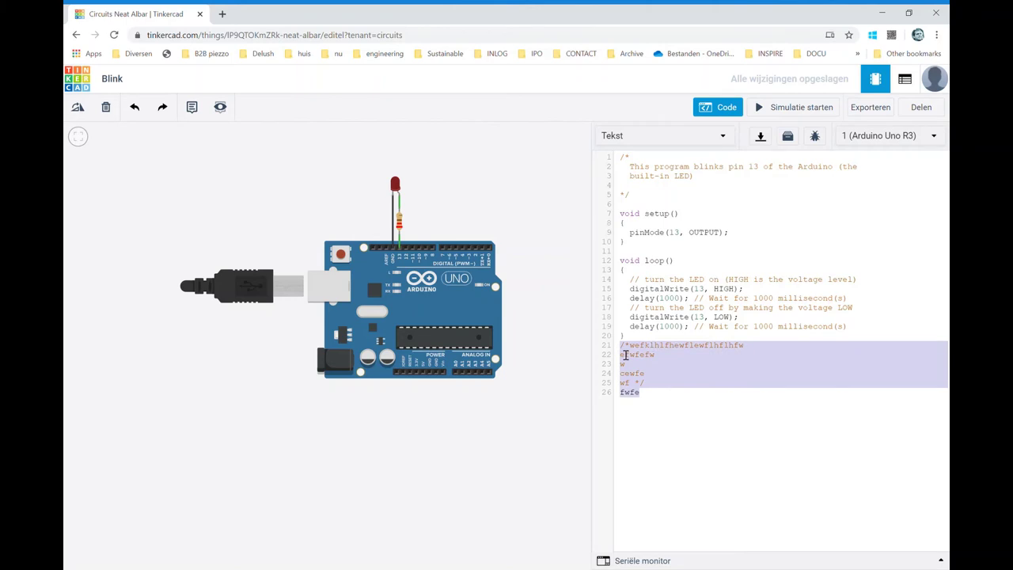
{"action": "key", "text": "BackSpace"}
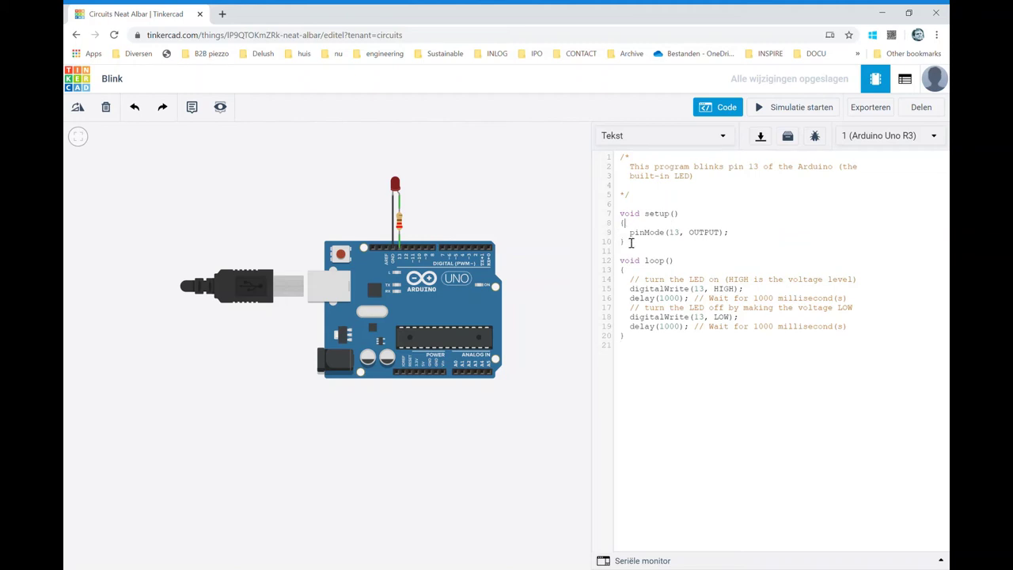
Step: Insert blank lines above void loop() and between the header comment and void setup()
{"action": "left_click", "coordinate": [630, 250]}
{"action": "key", "text": "Return"}
{"action": "key", "text": "Return"}
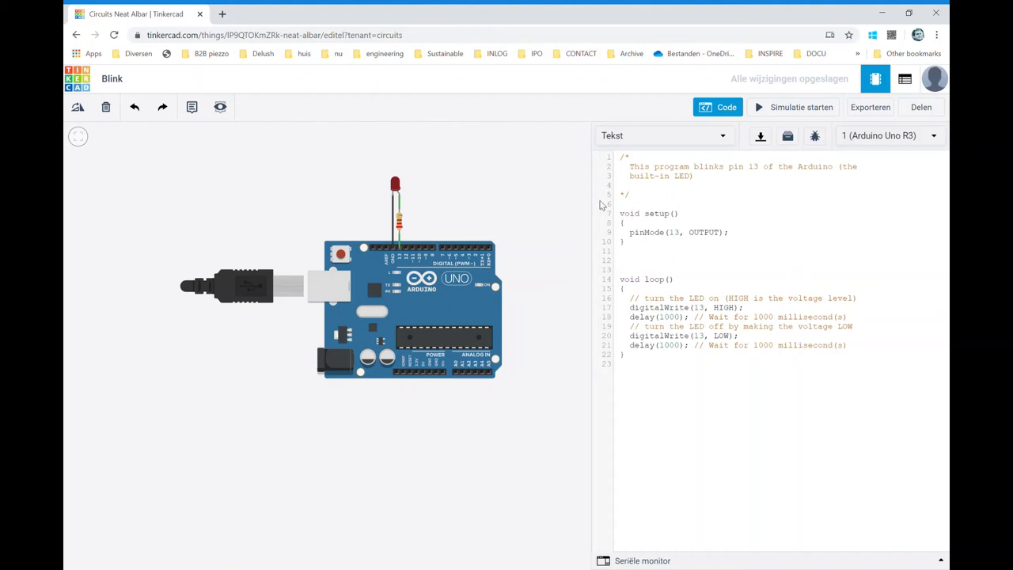
{"action": "left_click", "coordinate": [621, 204]}
{"action": "key", "text": "Return"}
{"action": "key", "text": "Return"}
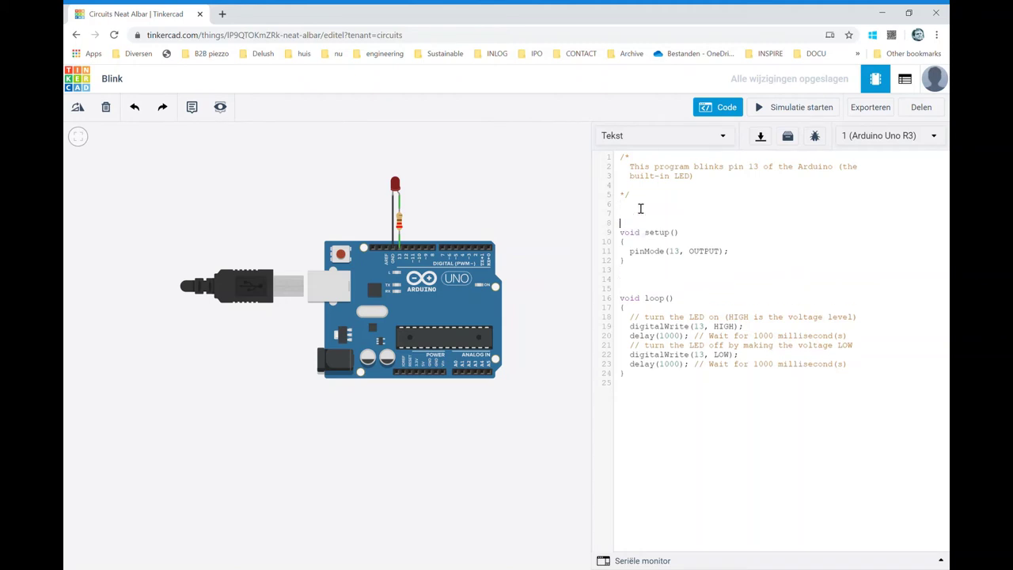
{"action": "left_click", "coordinate": [693, 215]}
{"action": "left_click", "coordinate": [626, 240]}
{"action": "left_click_drag", "start_coordinate": [398, 192], "coordinate": [400, 252]}
{"action": "left_click", "coordinate": [699, 282]}
{"action": "left_click", "coordinate": [634, 328]}
{"action": "left_click", "coordinate": [625, 308]}
{"action": "left_click", "coordinate": [624, 384]}
{"action": "left_click", "coordinate": [731, 345]}
Step: Run the Blink simulation briefly, stop it, and cut the delay(1000) values to 100
{"action": "left_click", "coordinate": [774, 108]}
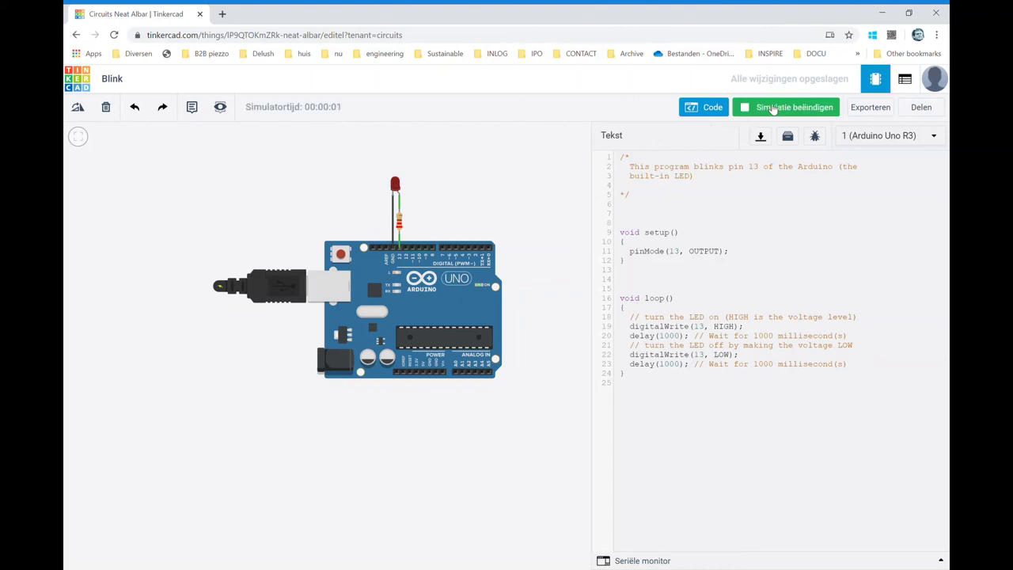
{"action": "left_click", "coordinate": [773, 109]}
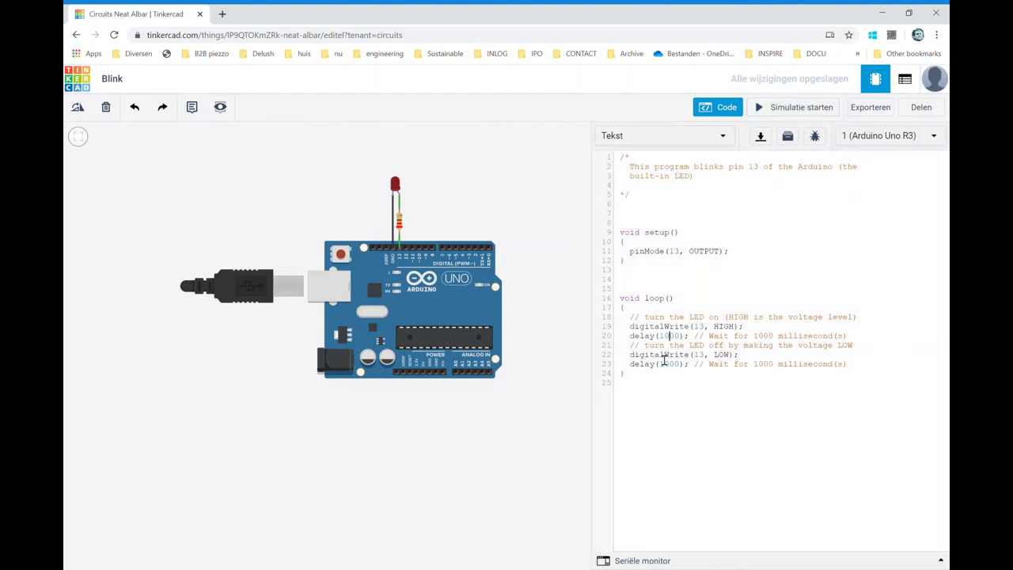
{"action": "key", "text": "BackSpace"}
{"action": "key", "text": "BackSpace"}
{"action": "left_click", "coordinate": [707, 300]}
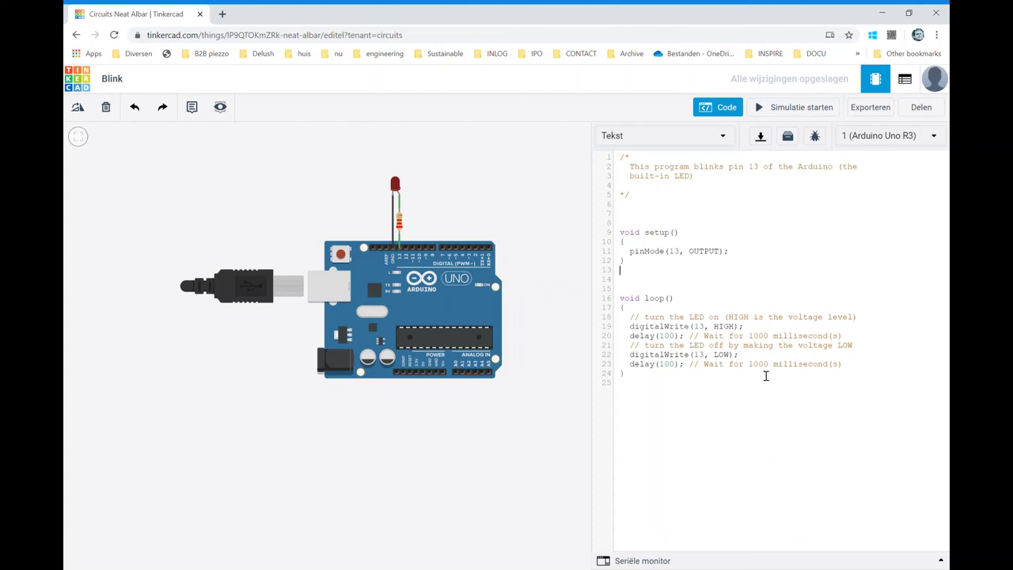
Step: Change both delay comments to 100 millisecond(s) and restart the simulation
{"action": "left_click", "coordinate": [764, 365]}
{"action": "key", "text": "Delete"}
{"action": "key", "text": "BackSpace"}
{"action": "left_click", "coordinate": [772, 108]}
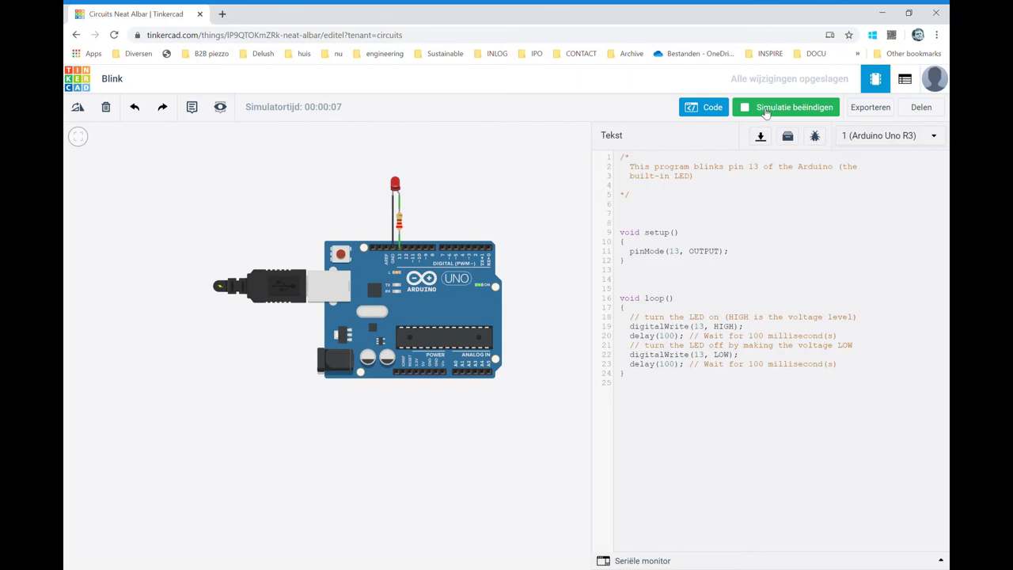
Step: Stop the simulation and type 0000 to set both delays back to 1000 ms
{"action": "left_click", "coordinate": [766, 114]}
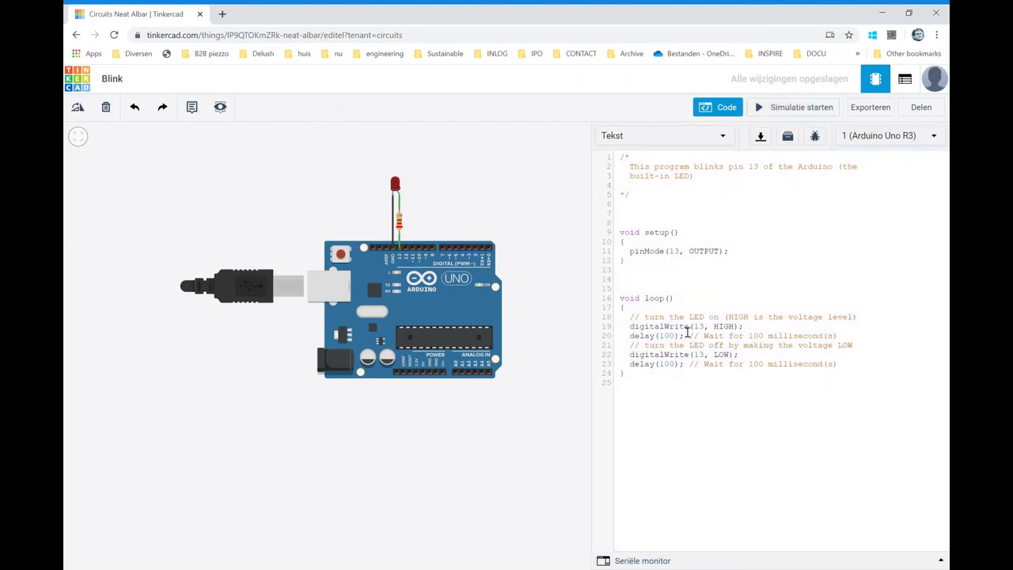
{"action": "type", "text": "0"}
{"action": "type", "text": "0"}
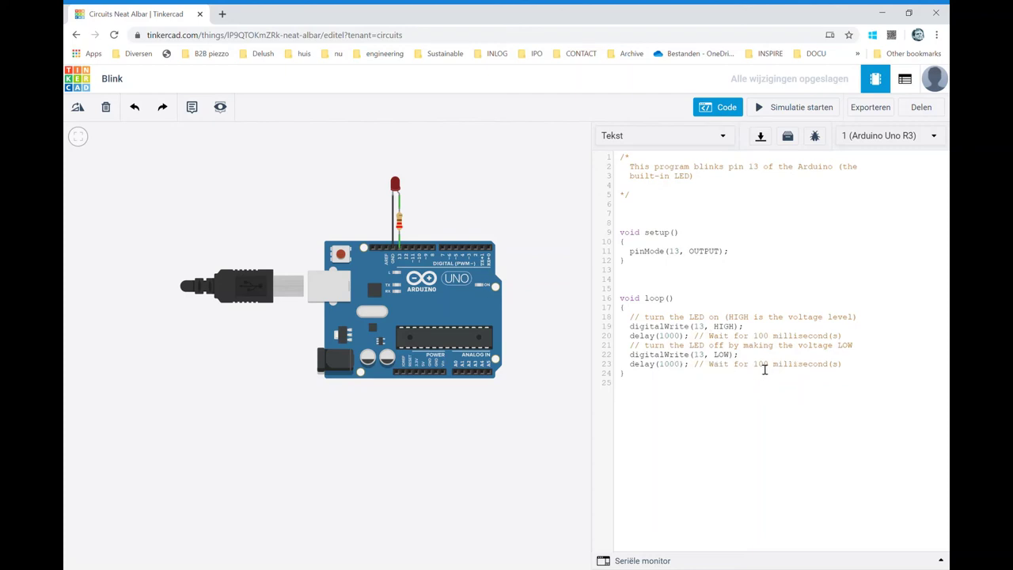
{"action": "type", "text": "00"}
Step: Close the code editor to bring back the starter components panel
{"action": "left_click", "coordinate": [718, 107]}
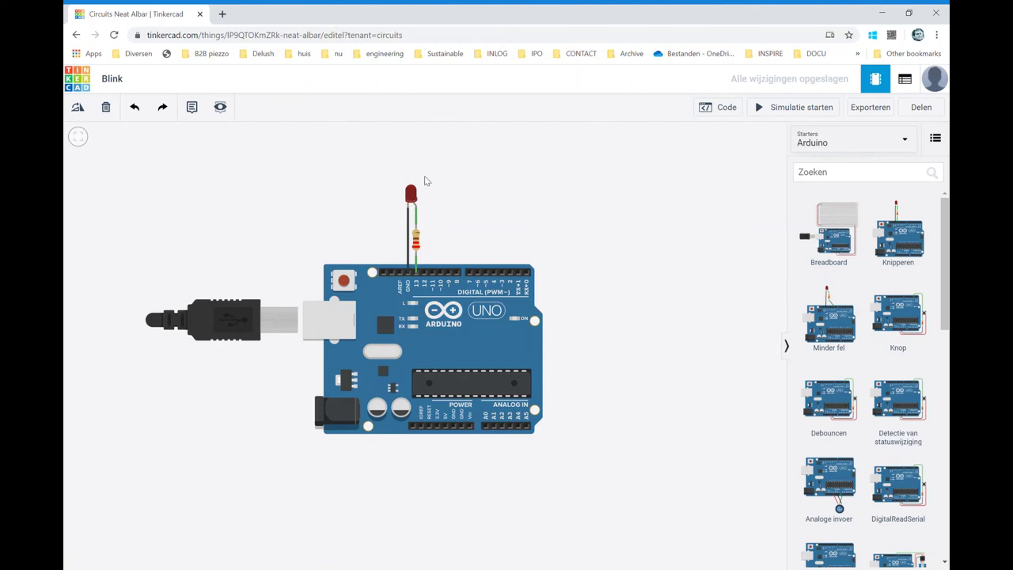
{"action": "scroll", "coordinate": [429, 146], "scroll_direction": "down", "scroll_amount": 1}
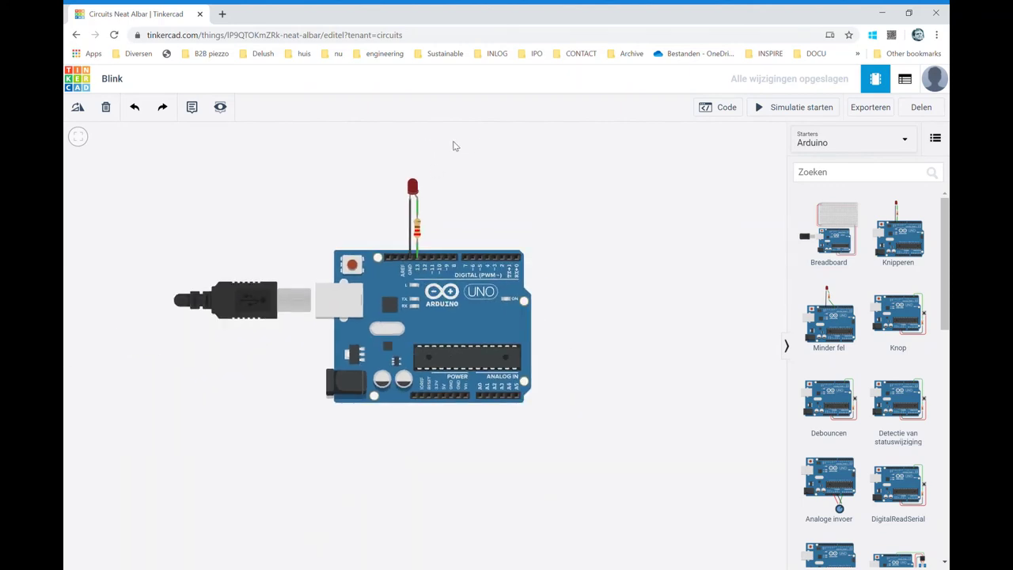
{"action": "scroll", "coordinate": [455, 145], "scroll_direction": "up", "scroll_amount": 1}
Step: Delete the LED's black and green wires, the resistor and the LED, leaving only the Arduino
{"action": "left_click", "coordinate": [400, 235]}
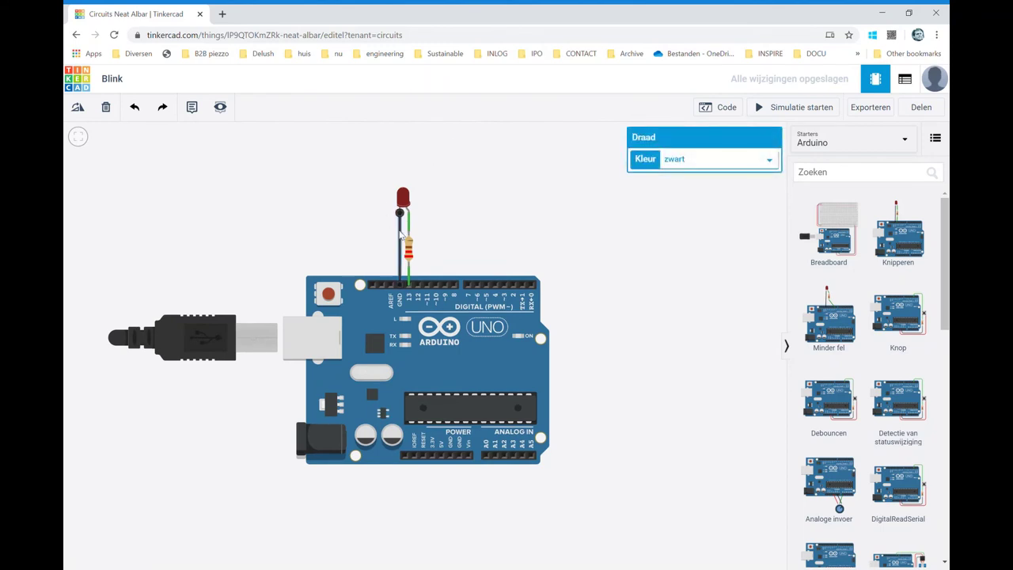
{"action": "key", "text": "Delete"}
{"action": "left_click", "coordinate": [408, 226]}
{"action": "key", "text": "Delete"}
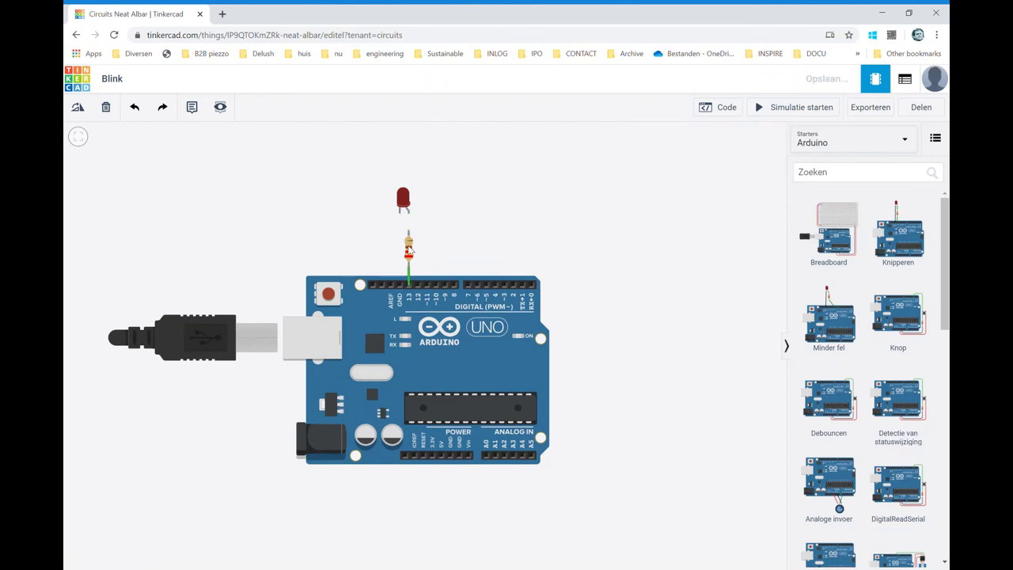
{"action": "left_click", "coordinate": [409, 250]}
{"action": "key", "text": "Delete"}
{"action": "left_click", "coordinate": [403, 203]}
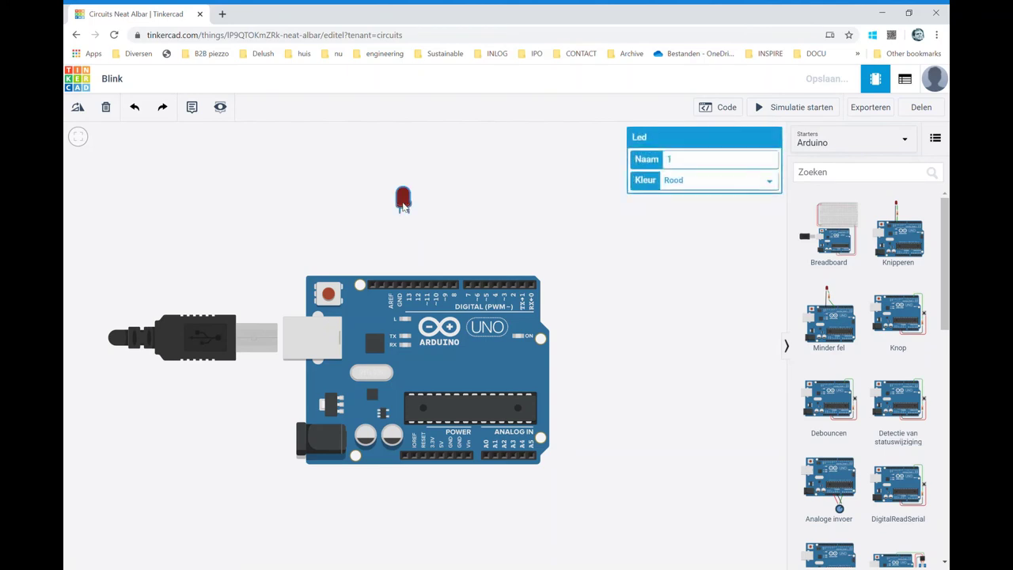
{"action": "key", "text": "Delete"}
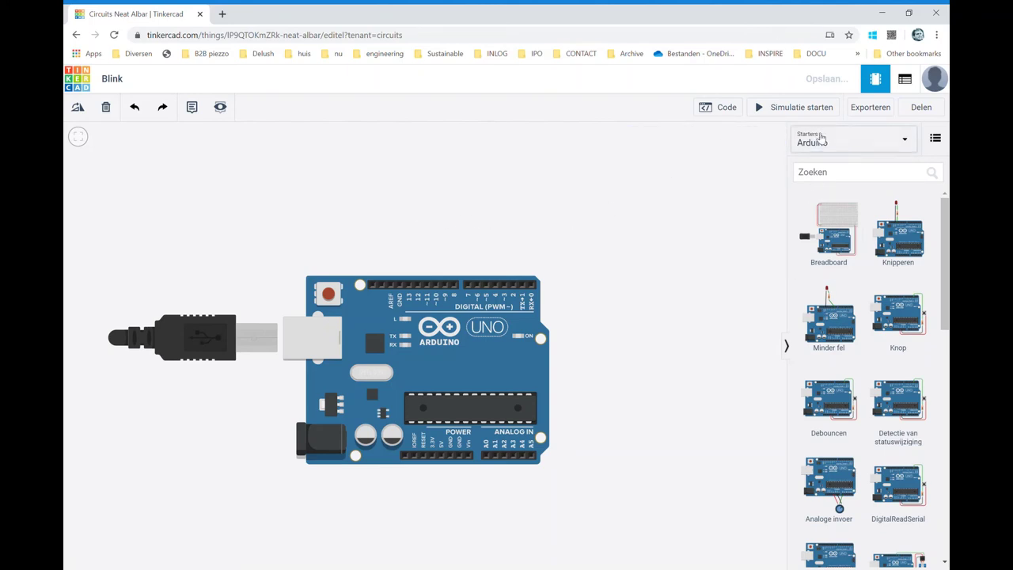
{"action": "left_click", "coordinate": [821, 140]}
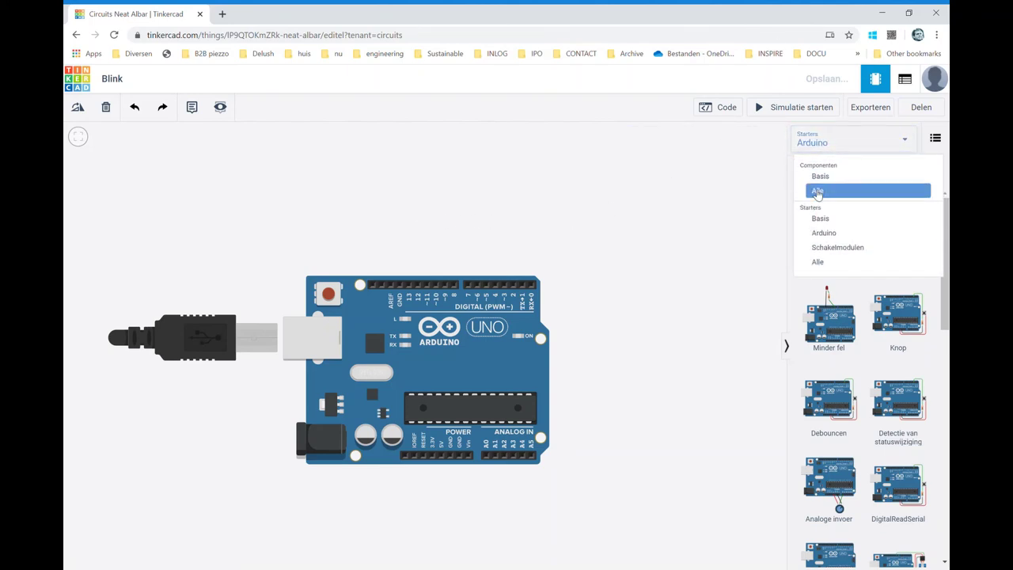
Step: Show all components and drag a Gelijkstroommotor (DC motor) above the Arduino
{"action": "left_click", "coordinate": [817, 192]}
{"action": "scroll", "coordinate": [837, 325], "scroll_direction": "down", "scroll_amount": 2}
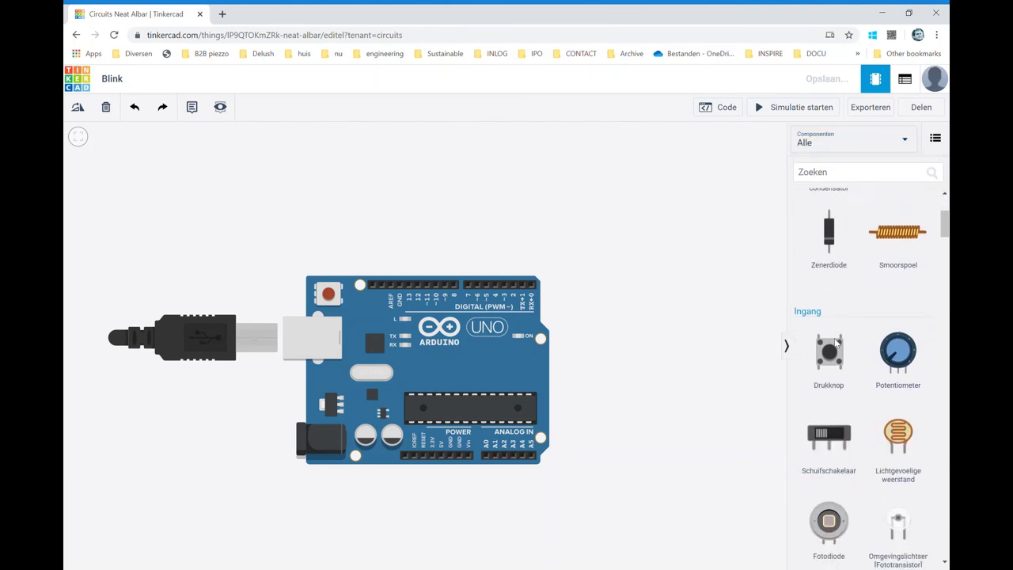
{"action": "scroll", "coordinate": [840, 342], "scroll_direction": "down", "scroll_amount": 2}
{"action": "scroll", "coordinate": [841, 342], "scroll_direction": "down", "scroll_amount": 2}
{"action": "scroll", "coordinate": [840, 342], "scroll_direction": "down", "scroll_amount": 2}
{"action": "scroll", "coordinate": [842, 338], "scroll_direction": "down", "scroll_amount": 2}
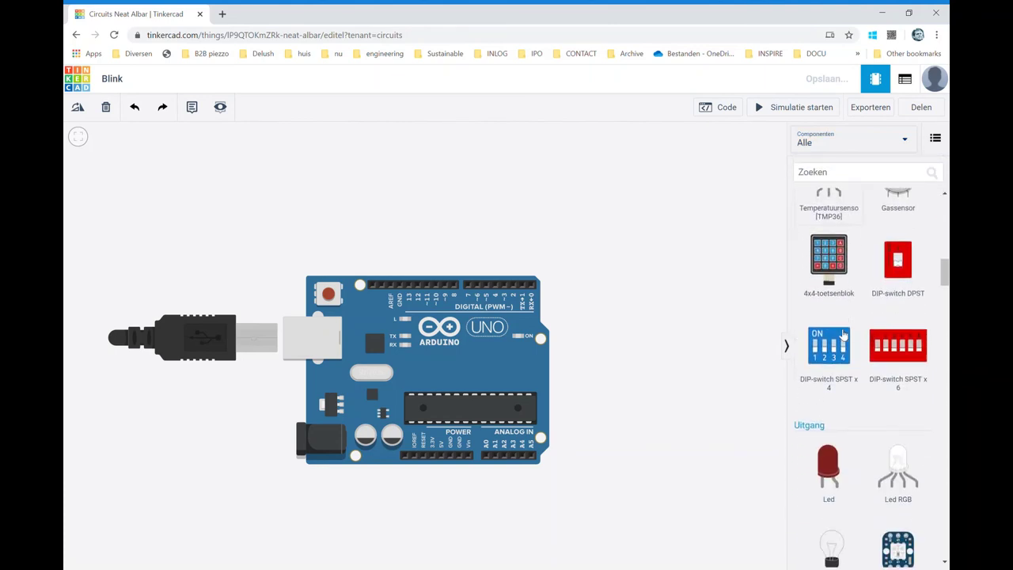
{"action": "scroll", "coordinate": [844, 336], "scroll_direction": "down", "scroll_amount": 2}
{"action": "scroll", "coordinate": [844, 335], "scroll_direction": "down", "scroll_amount": 2}
{"action": "scroll", "coordinate": [843, 336], "scroll_direction": "down", "scroll_amount": 2}
{"action": "scroll", "coordinate": [844, 335], "scroll_direction": "down", "scroll_amount": 2}
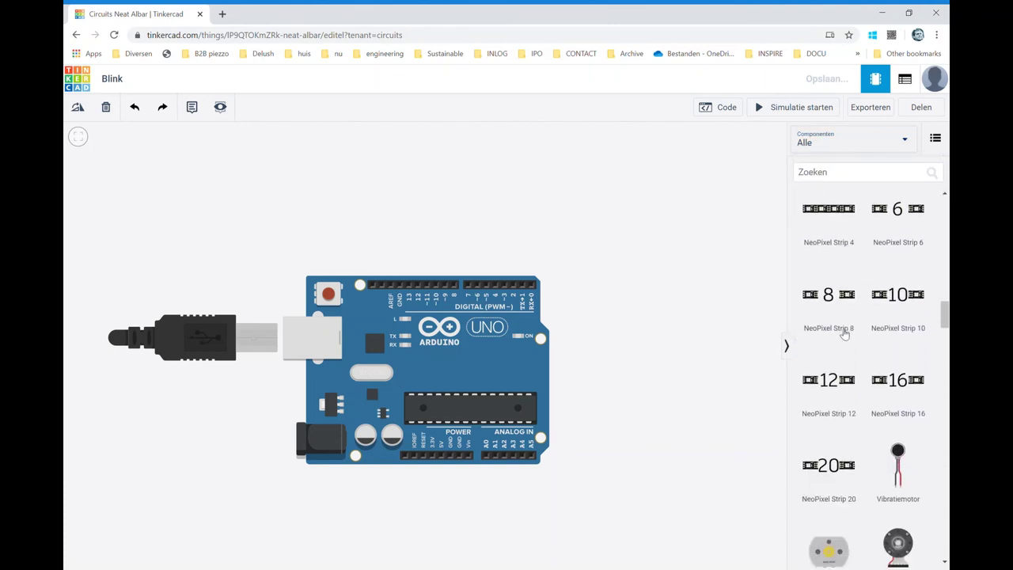
{"action": "scroll", "coordinate": [845, 334], "scroll_direction": "down", "scroll_amount": 2}
{"action": "scroll", "coordinate": [845, 334], "scroll_direction": "down", "scroll_amount": 2}
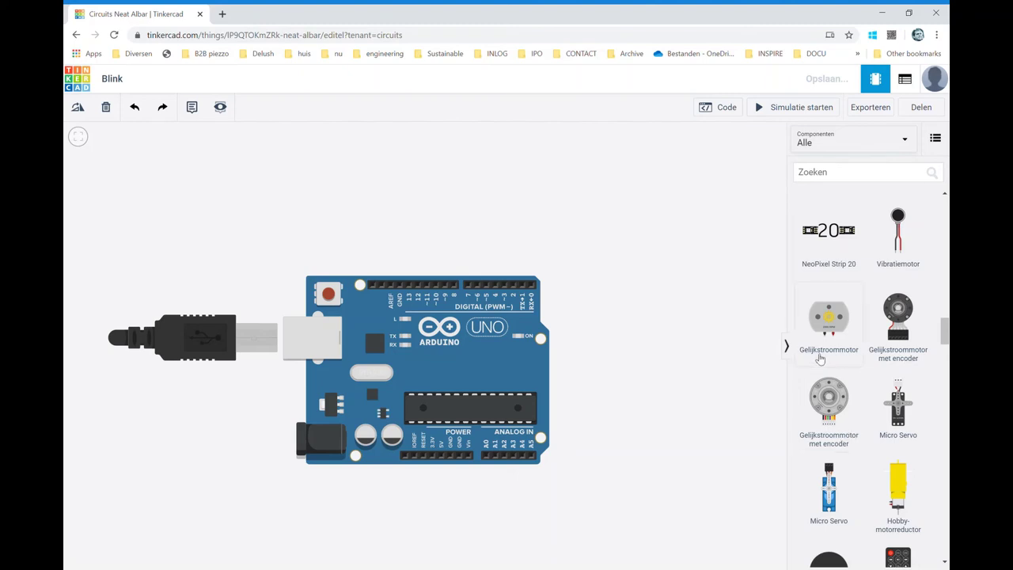
{"action": "left_click_drag", "start_coordinate": [832, 322], "coordinate": [388, 219]}
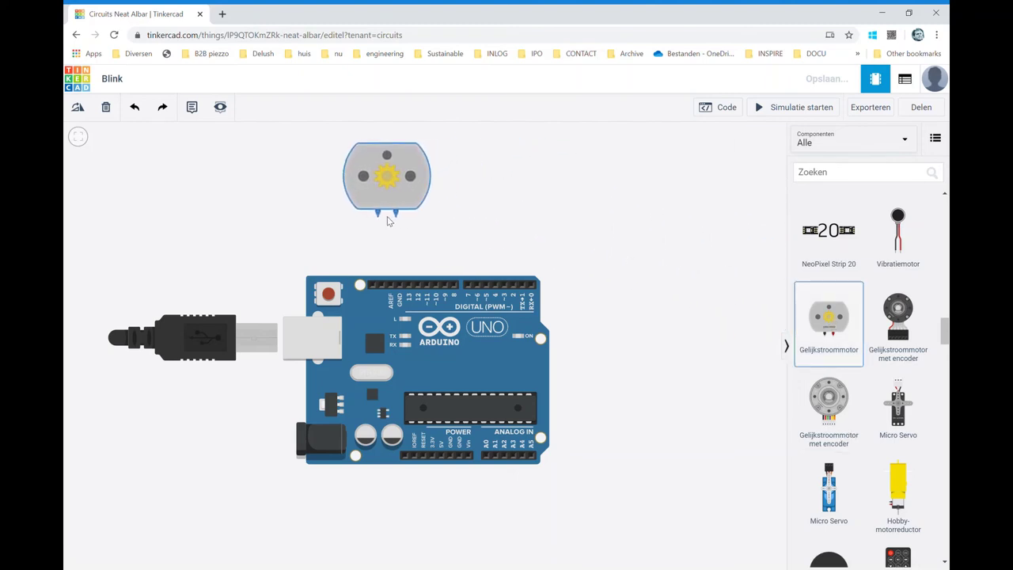
Step: Move the DC motor right, rotate it so its terminals face left, and raise it
{"action": "left_click", "coordinate": [580, 229]}
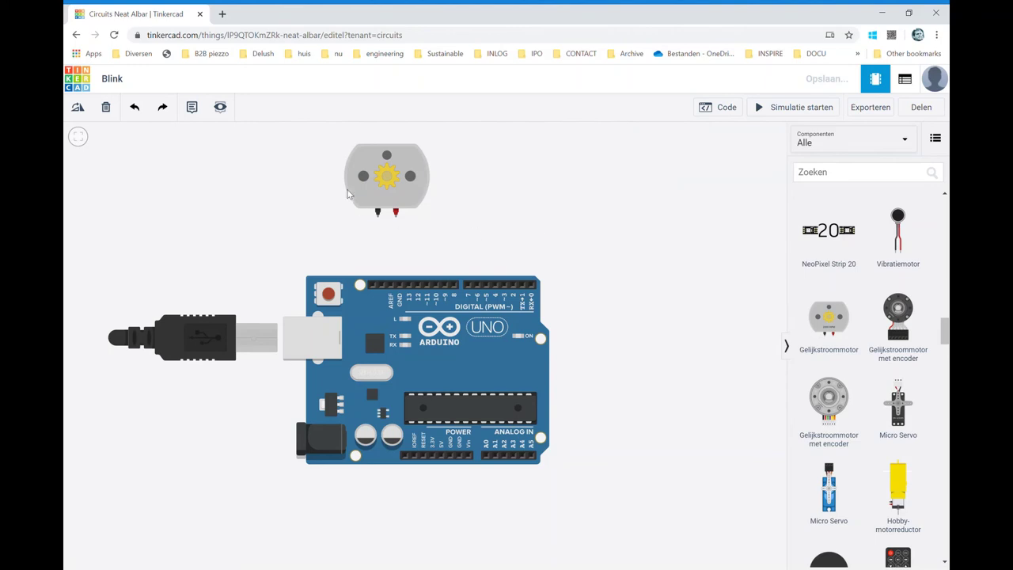
{"action": "left_click_drag", "start_coordinate": [348, 194], "coordinate": [452, 191]}
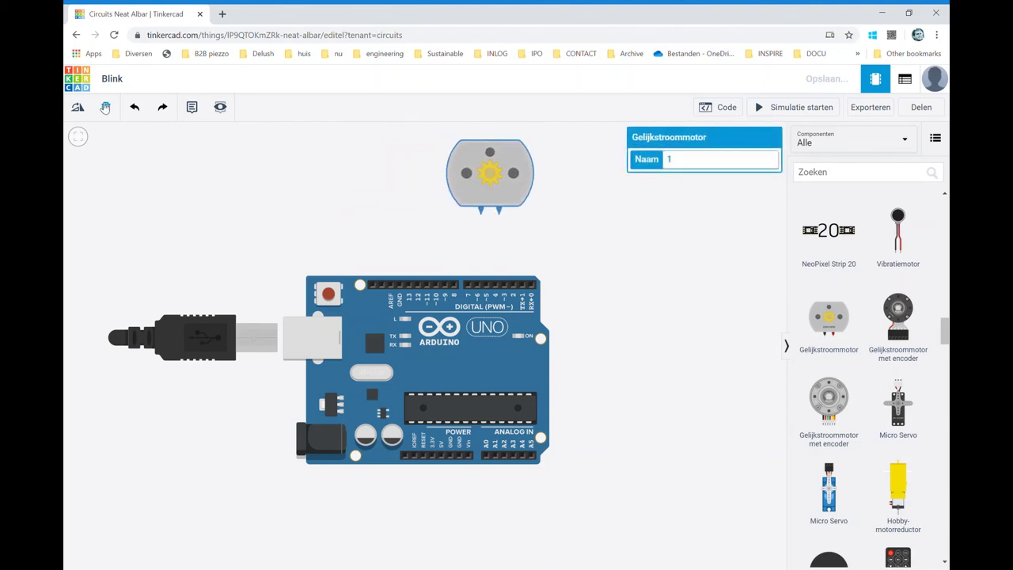
{"action": "left_click", "coordinate": [79, 108]}
{"action": "left_click", "coordinate": [79, 108]}
{"action": "left_click", "coordinate": [79, 108]}
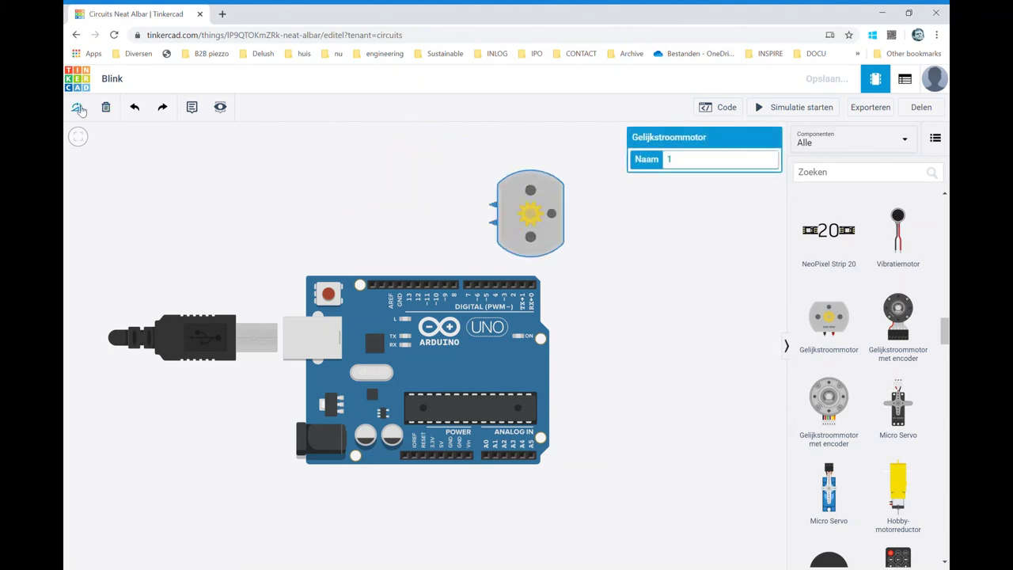
{"action": "left_click_drag", "start_coordinate": [535, 216], "coordinate": [531, 170]}
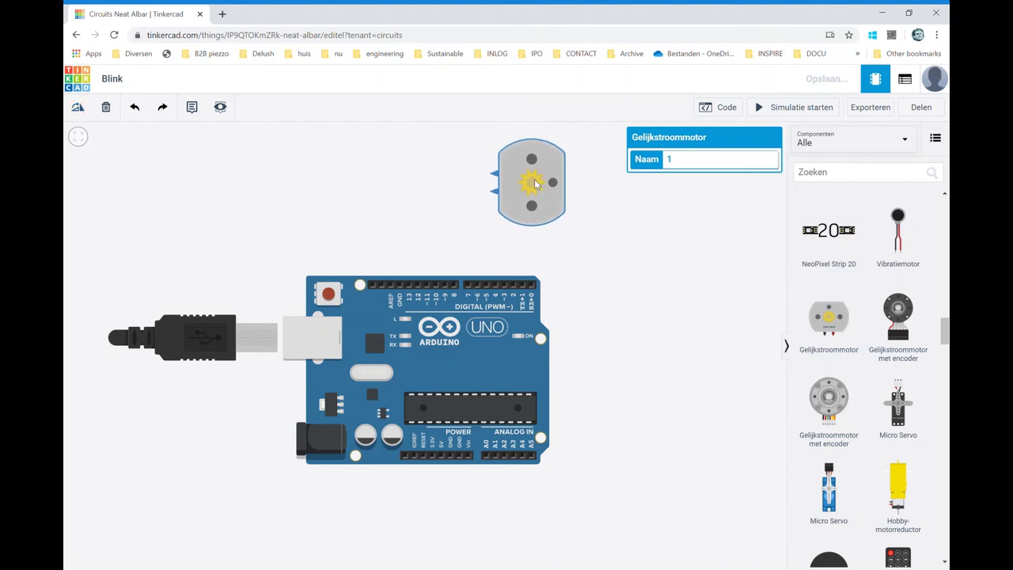
{"action": "left_click", "coordinate": [649, 275]}
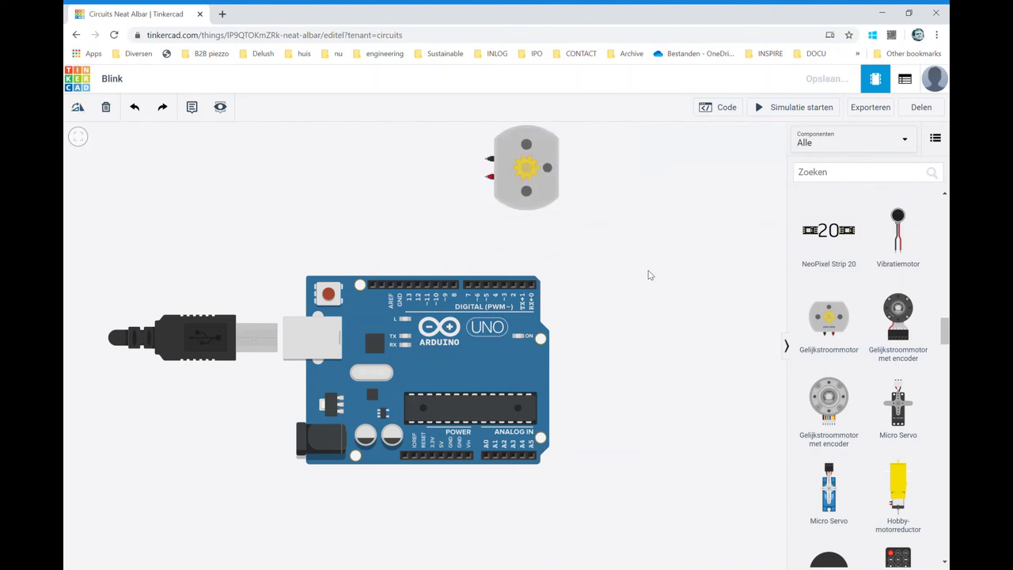
Step: Drag a 9V battery onto the canvas to the right of the DC motor
{"action": "scroll", "coordinate": [823, 356], "scroll_direction": "down", "scroll_amount": 3}
{"action": "scroll", "coordinate": [835, 376], "scroll_direction": "down", "scroll_amount": 2}
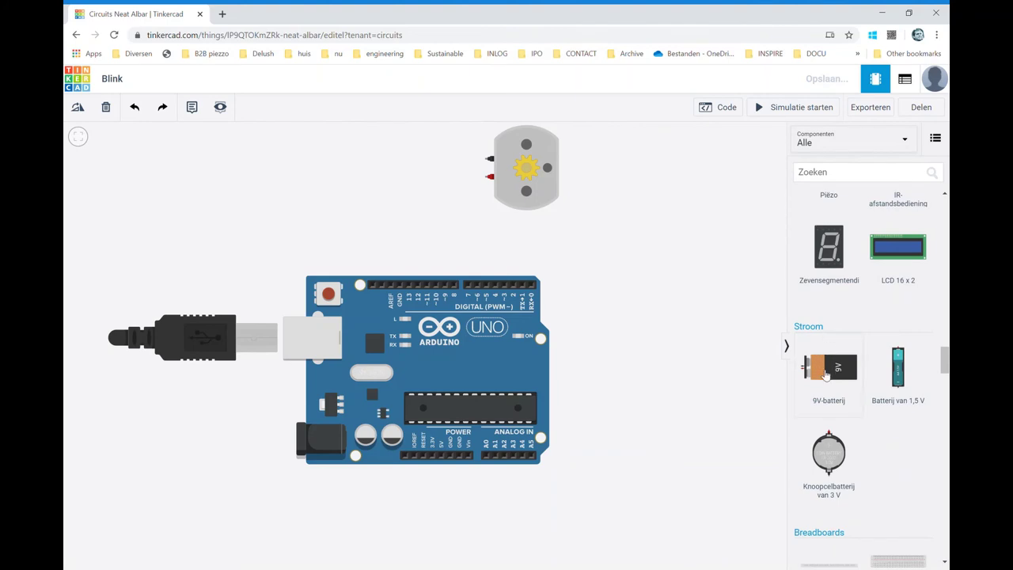
{"action": "mouse_move", "coordinate": [839, 379]}
{"action": "left_mouse_down"}
{"action": "mouse_move", "coordinate": [756, 356]}
{"action": "mouse_move", "coordinate": [681, 402]}
{"action": "mouse_move", "coordinate": [628, 359]}
{"action": "mouse_move", "coordinate": [545, 227]}
{"action": "mouse_move", "coordinate": [534, 231]}
{"action": "left_mouse_up"}
{"action": "left_click", "coordinate": [522, 315]}
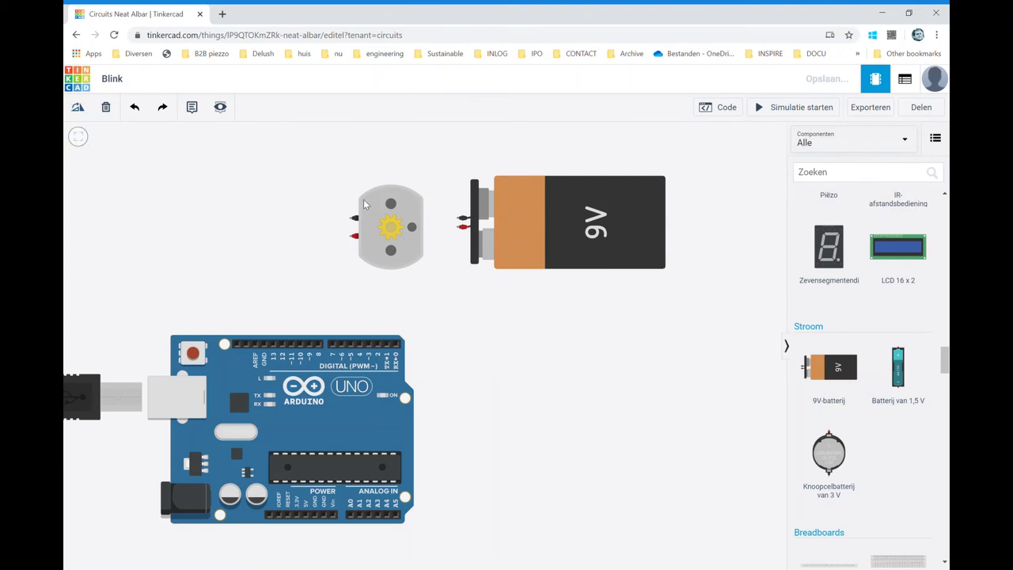
Step: Rotate the 9V battery to lie horizontal with terminals toward the motor, then nudge it into place
{"action": "left_click", "coordinate": [497, 234]}
{"action": "left_click", "coordinate": [77, 109]}
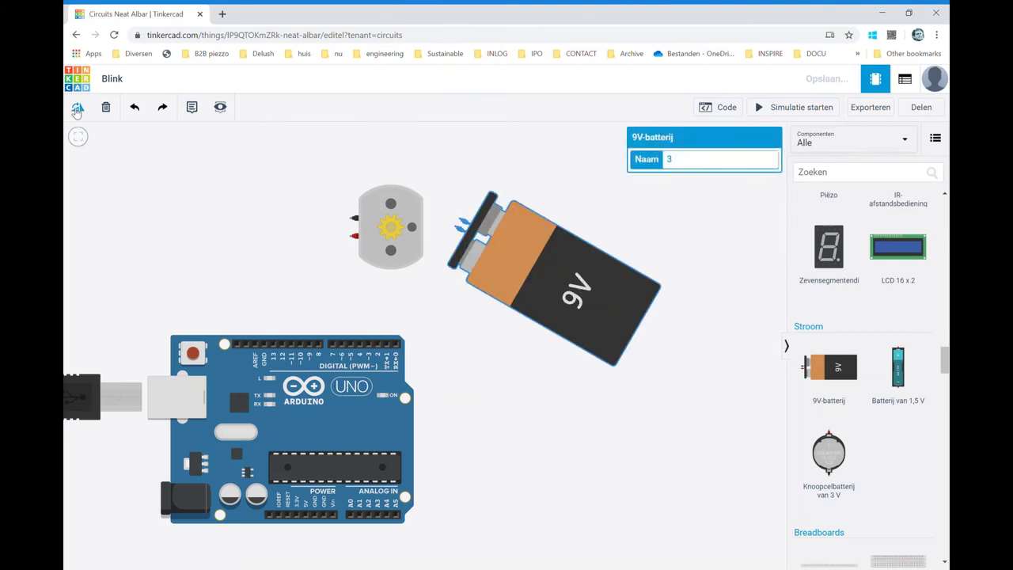
{"action": "left_click", "coordinate": [76, 108]}
{"action": "left_click", "coordinate": [77, 109]}
{"action": "left_click", "coordinate": [77, 108]}
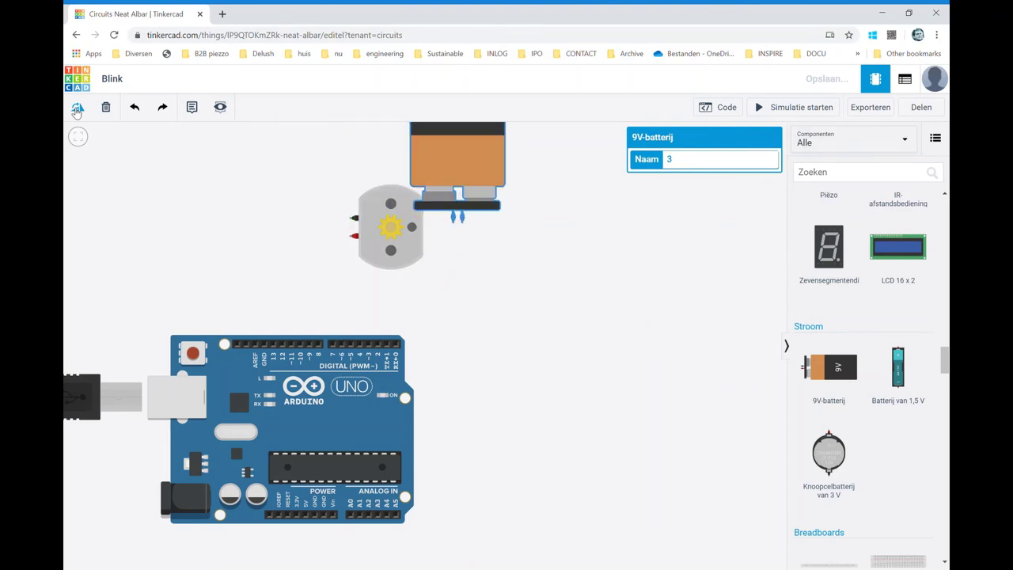
{"action": "left_click", "coordinate": [76, 108]}
{"action": "left_click", "coordinate": [76, 109]}
{"action": "left_click", "coordinate": [76, 109]}
{"action": "left_click", "coordinate": [76, 109]}
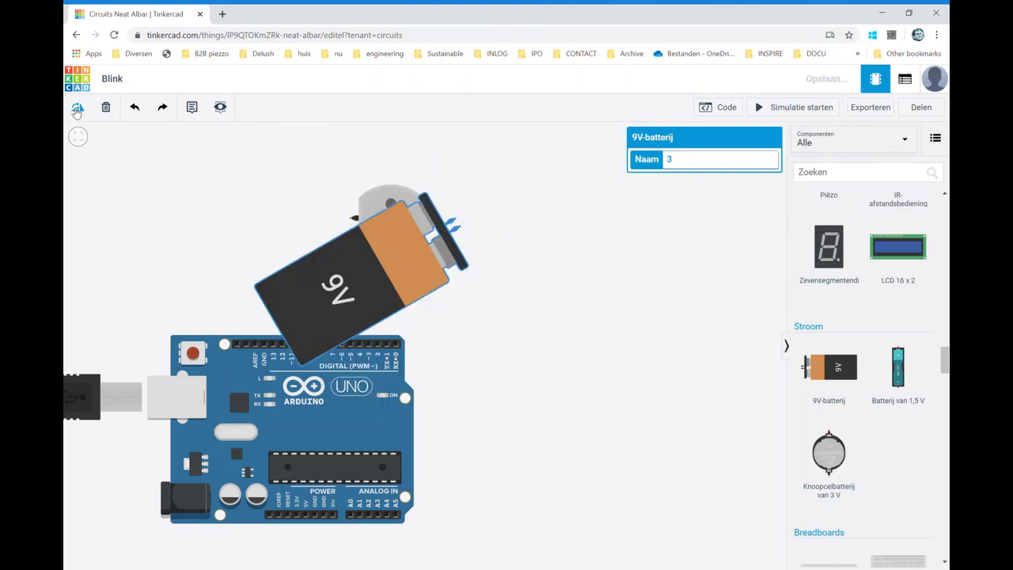
{"action": "left_click", "coordinate": [76, 108]}
{"action": "left_click", "coordinate": [77, 109]}
{"action": "left_click", "coordinate": [76, 108]}
{"action": "left_click", "coordinate": [77, 109]}
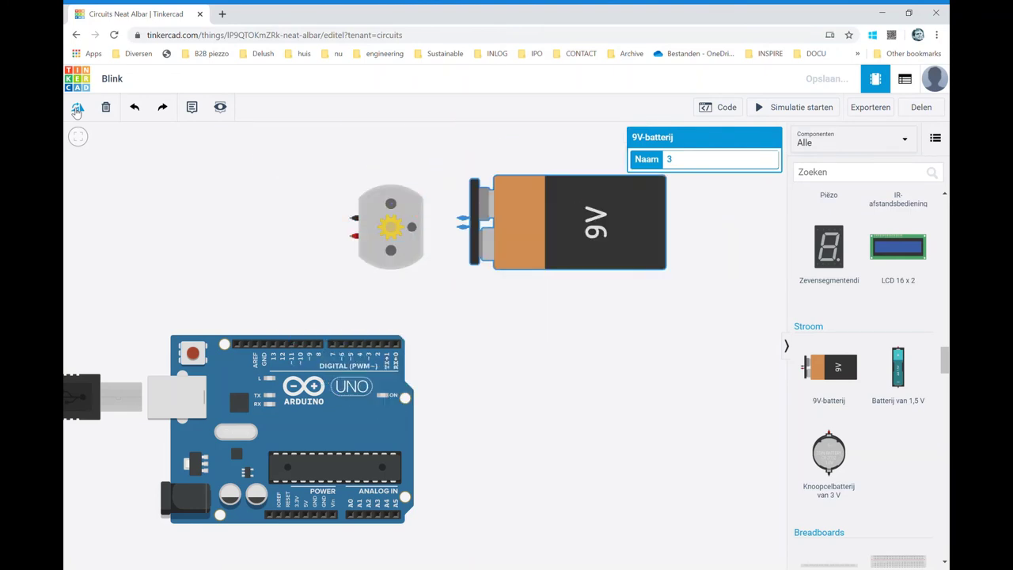
{"action": "left_click", "coordinate": [472, 319]}
{"action": "mouse_move", "coordinate": [547, 258]}
{"action": "left_mouse_down"}
{"action": "mouse_move", "coordinate": [531, 267]}
{"action": "mouse_move", "coordinate": [535, 260]}
{"action": "left_mouse_up"}
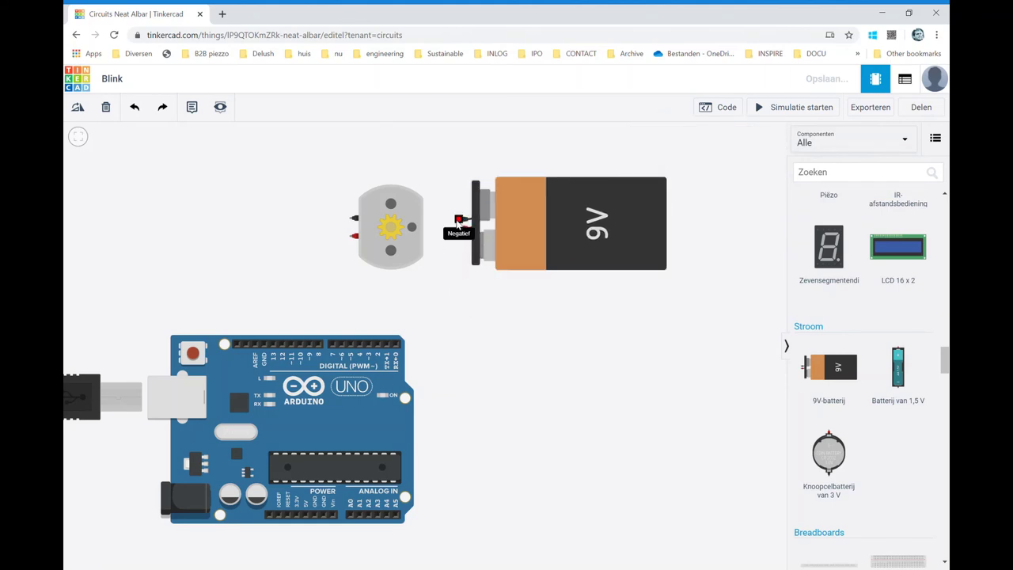
Step: Run a black wire from the battery's negative terminal over the top to motor terminal 1
{"action": "left_click", "coordinate": [462, 219]}
{"action": "left_click", "coordinate": [458, 156]}
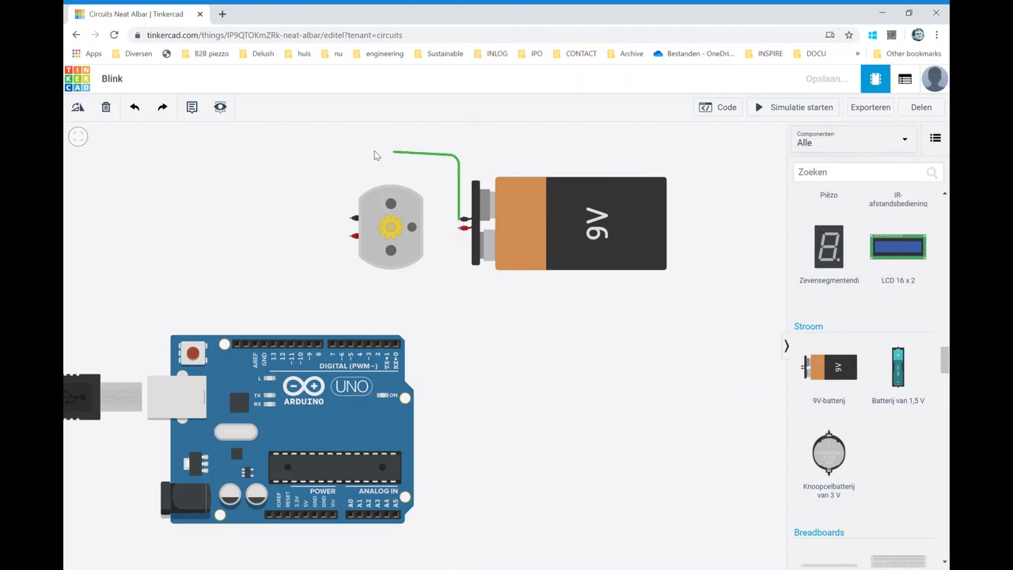
{"action": "left_click", "coordinate": [327, 156]}
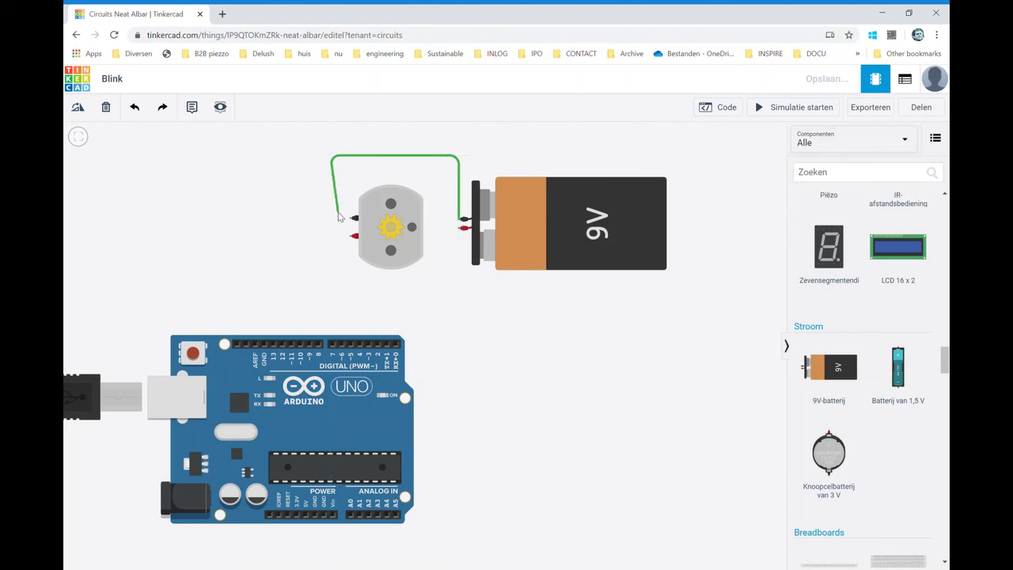
{"action": "left_click", "coordinate": [332, 218]}
{"action": "left_click", "coordinate": [351, 219]}
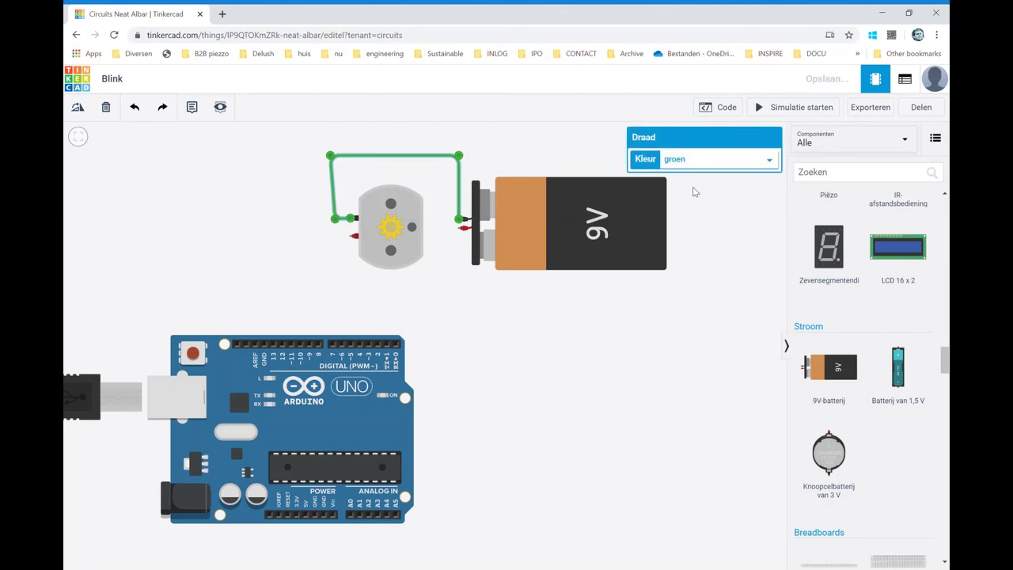
{"action": "key", "text": "0"}
{"action": "left_click", "coordinate": [519, 328]}
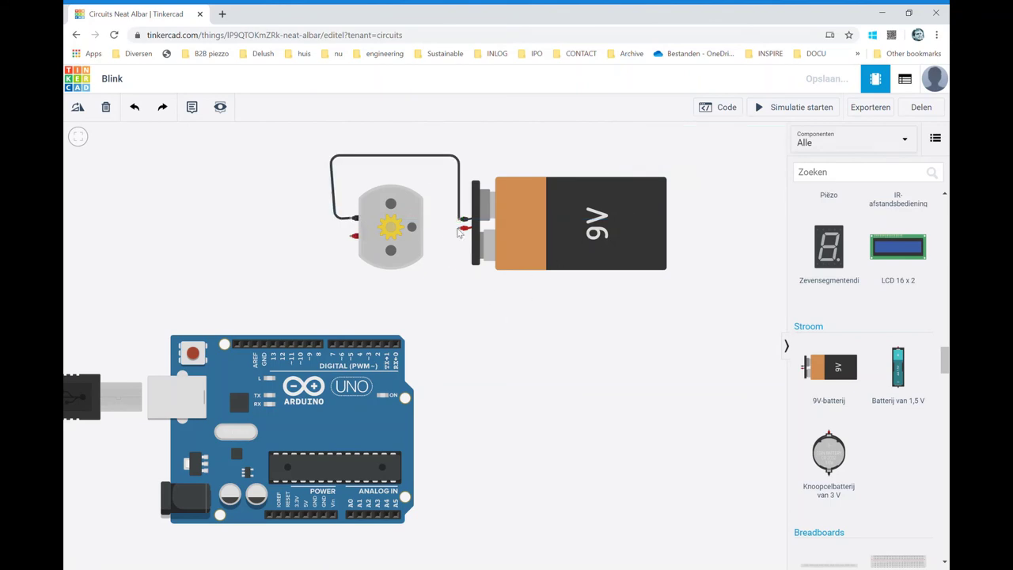
Step: Route a wire from the battery's positive terminal below both parts to the motor's red terminal
{"action": "left_click", "coordinate": [457, 227]}
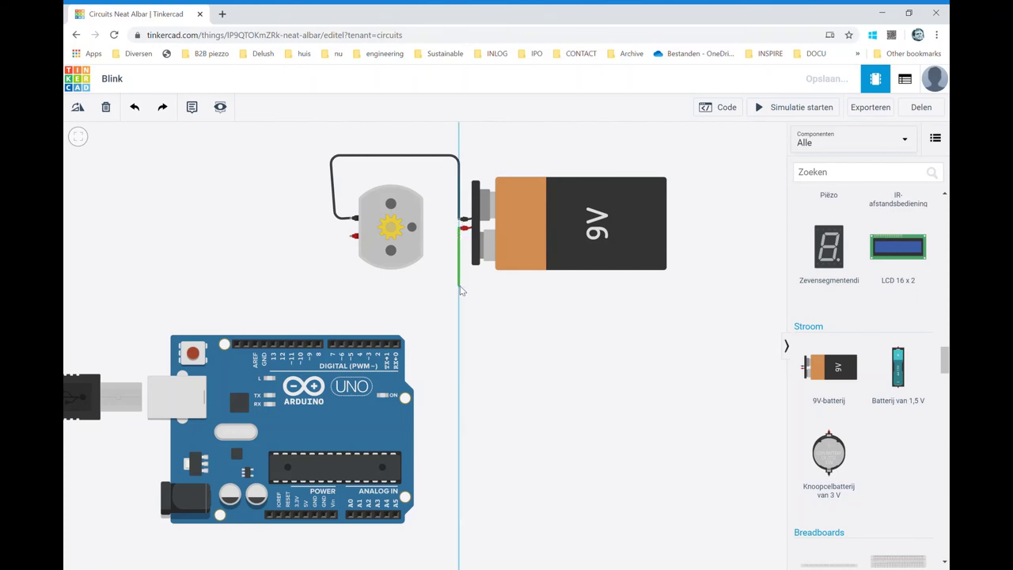
{"action": "left_click", "coordinate": [459, 288]}
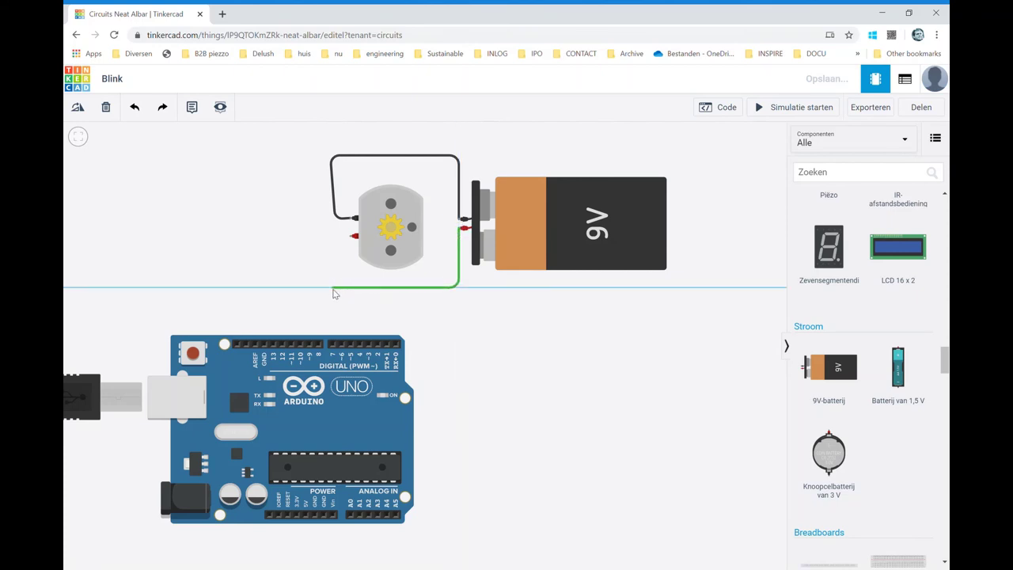
{"action": "left_click", "coordinate": [333, 291]}
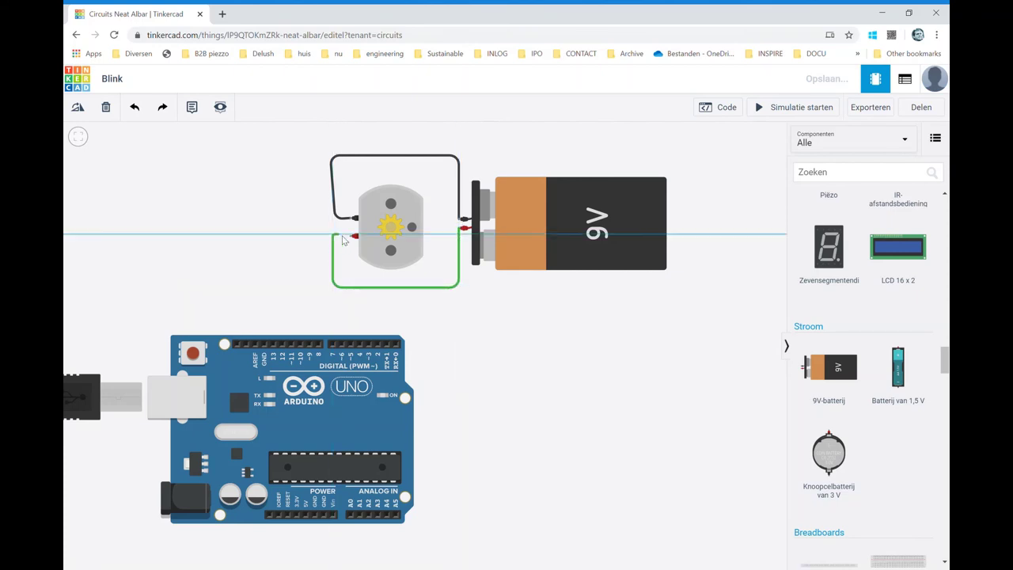
{"action": "left_click", "coordinate": [352, 235]}
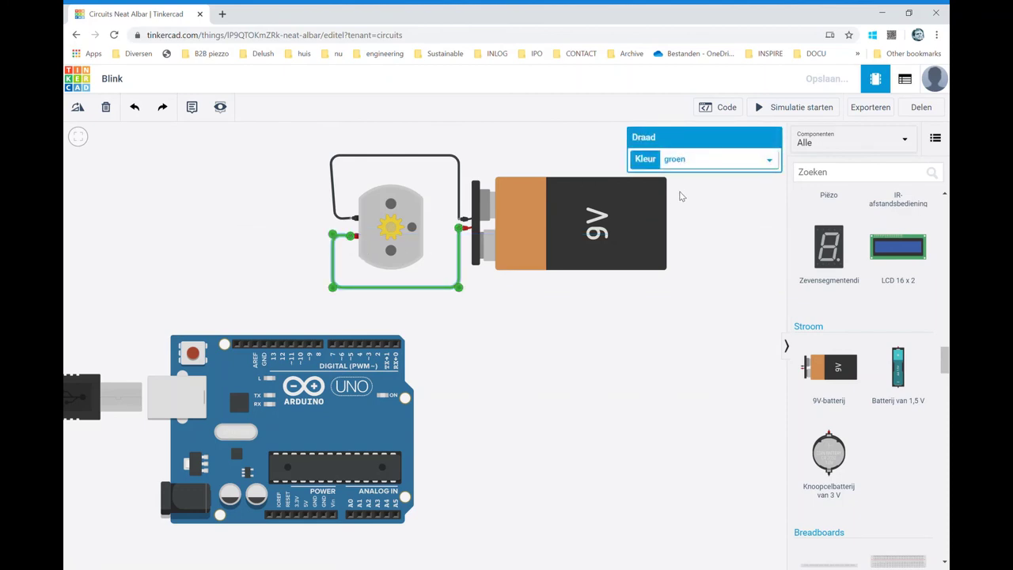
{"action": "left_click", "coordinate": [680, 196]}
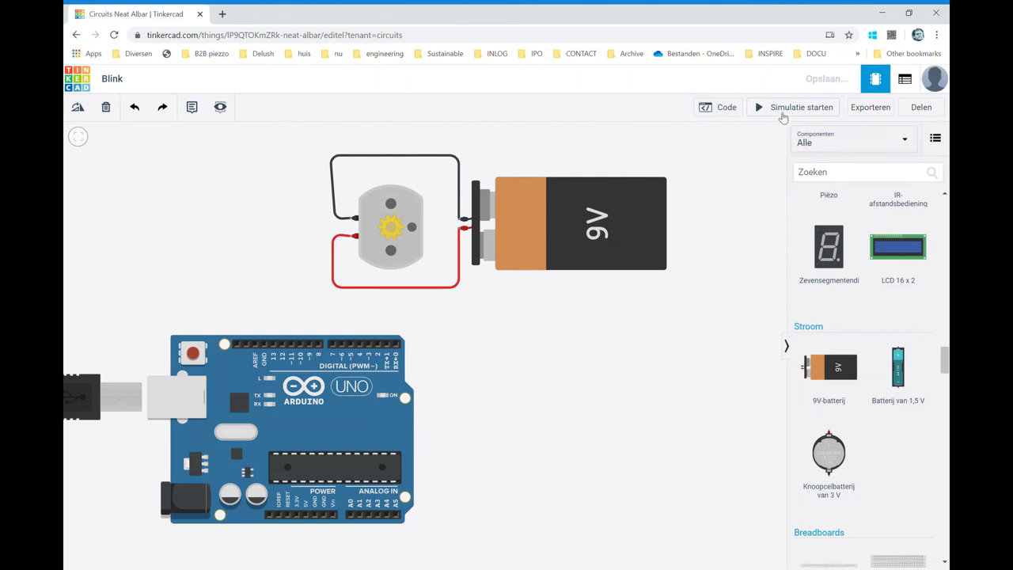
{"action": "left_click", "coordinate": [778, 115]}
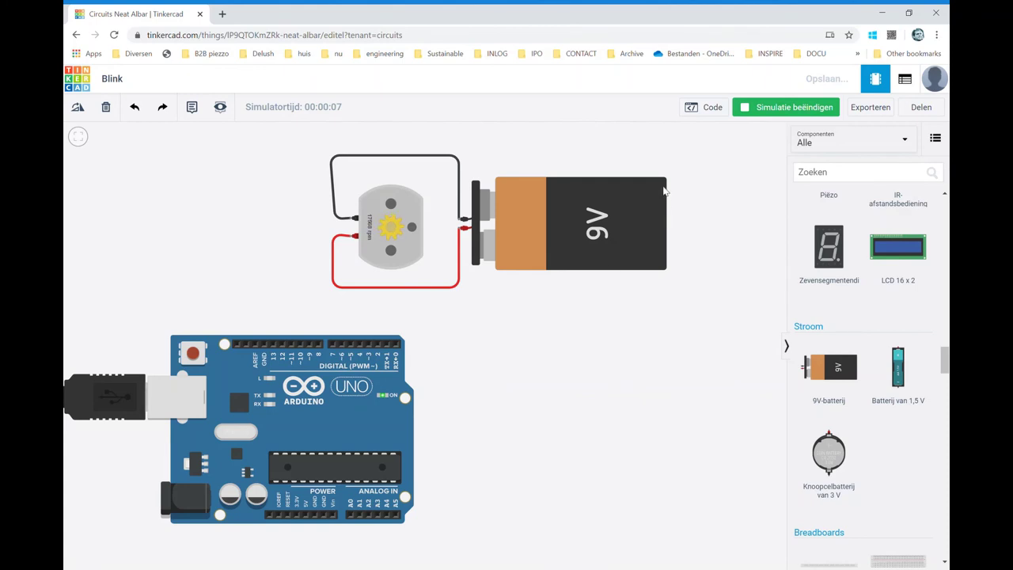
{"action": "left_click", "coordinate": [766, 114]}
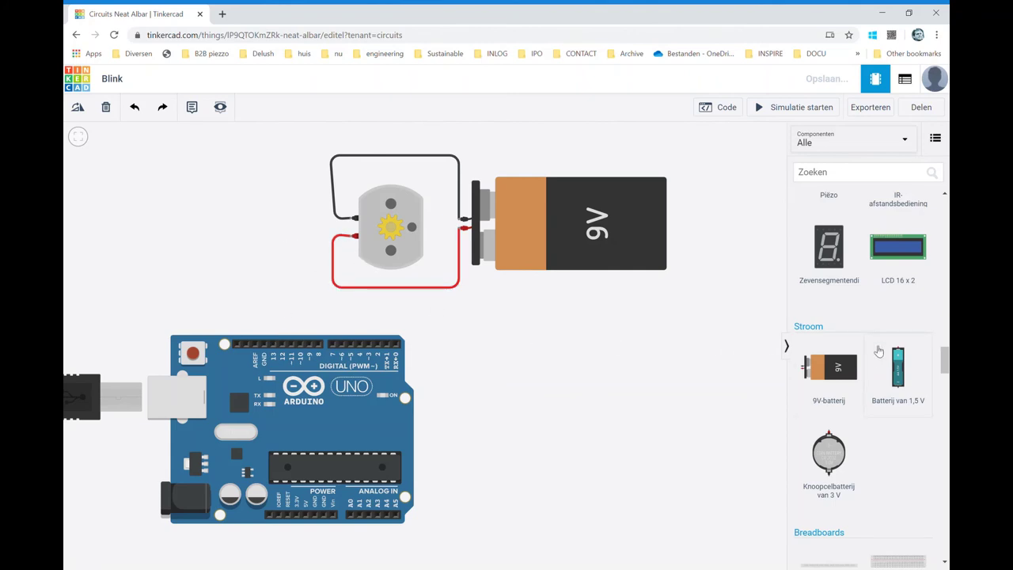
Step: Drag a Tweepolig keerstroomrelais (two-pole relay) onto the canvas left of the motor
{"action": "scroll", "coordinate": [880, 344], "scroll_direction": "down", "scroll_amount": 3}
{"action": "scroll", "coordinate": [879, 352], "scroll_direction": "down", "scroll_amount": 2}
{"action": "scroll", "coordinate": [874, 361], "scroll_direction": "down", "scroll_amount": 3}
{"action": "scroll", "coordinate": [876, 366], "scroll_direction": "down", "scroll_amount": 2}
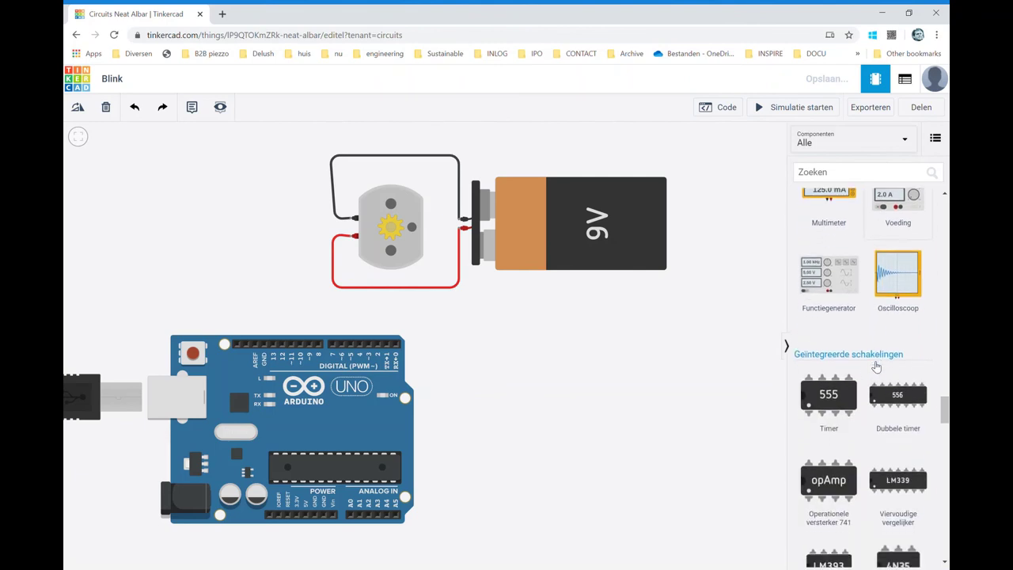
{"action": "scroll", "coordinate": [876, 367], "scroll_direction": "down", "scroll_amount": 1}
{"action": "scroll", "coordinate": [876, 367], "scroll_direction": "down", "scroll_amount": 4}
{"action": "scroll", "coordinate": [870, 356], "scroll_direction": "down", "scroll_amount": 2}
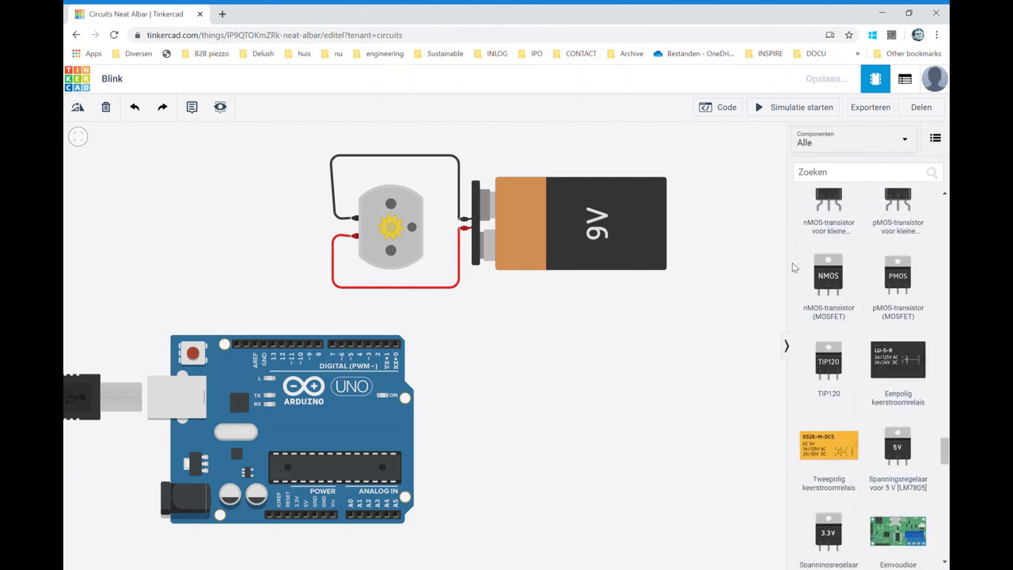
{"action": "scroll", "coordinate": [831, 301], "scroll_direction": "down", "scroll_amount": 2}
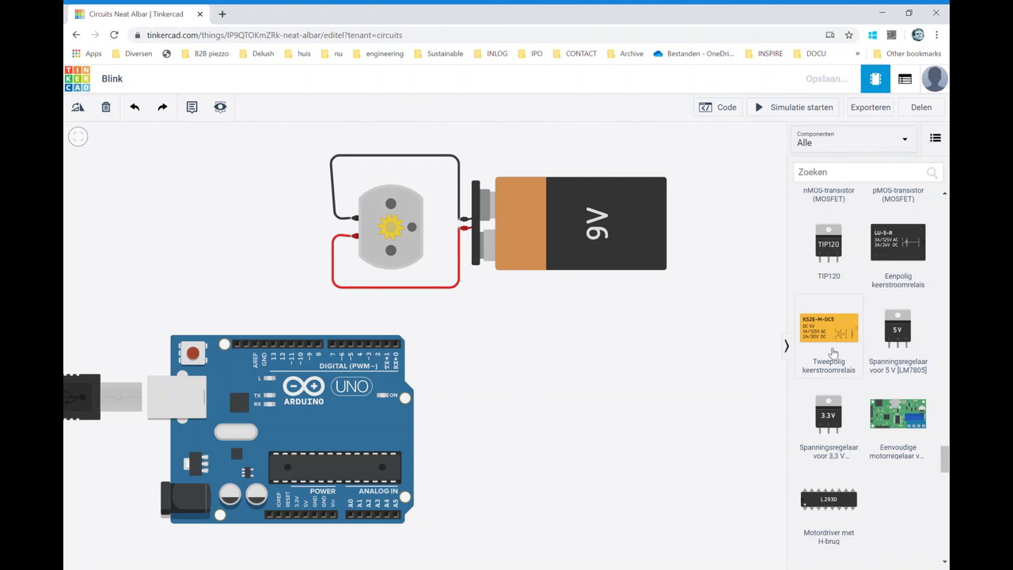
{"action": "left_click_drag", "start_coordinate": [833, 352], "coordinate": [265, 263]}
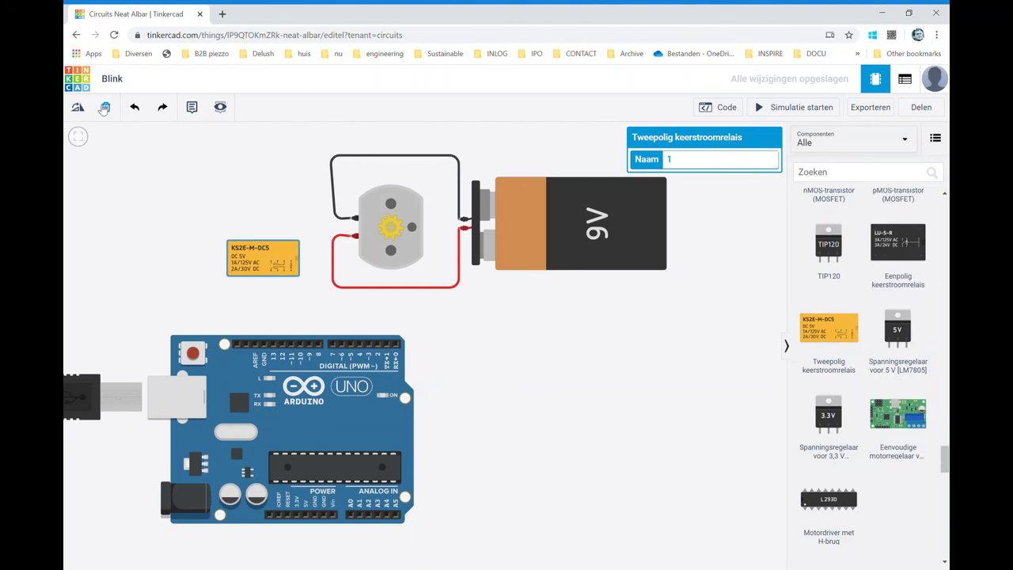
Step: Rotate the relay upright, nudge it slightly right, and start a wire at Arduino GND
{"action": "left_click", "coordinate": [80, 108]}
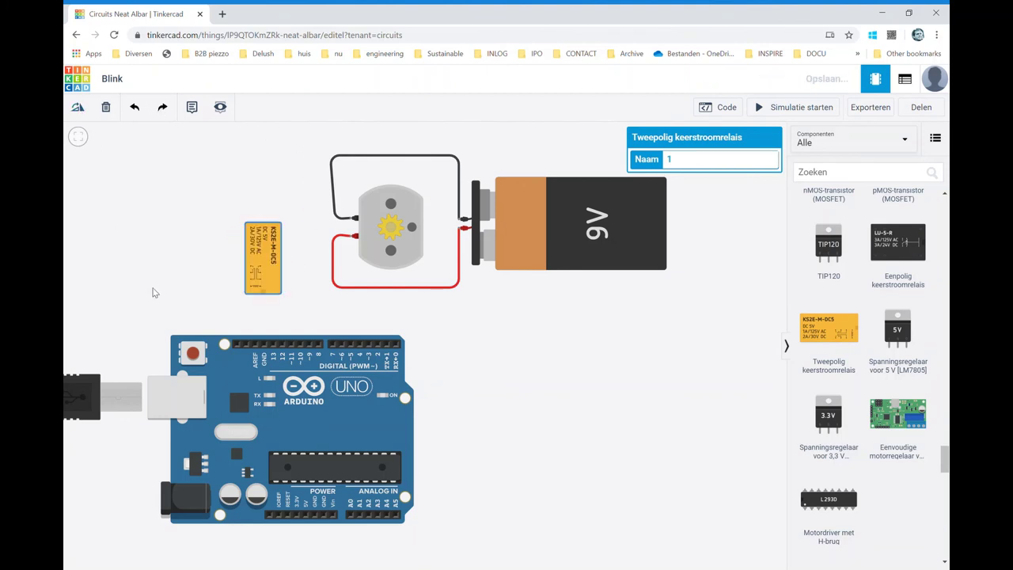
{"action": "left_click", "coordinate": [198, 309]}
{"action": "scroll", "coordinate": [211, 324], "scroll_direction": "up", "scroll_amount": 2}
{"action": "left_click_drag", "start_coordinate": [321, 248], "coordinate": [347, 246]}
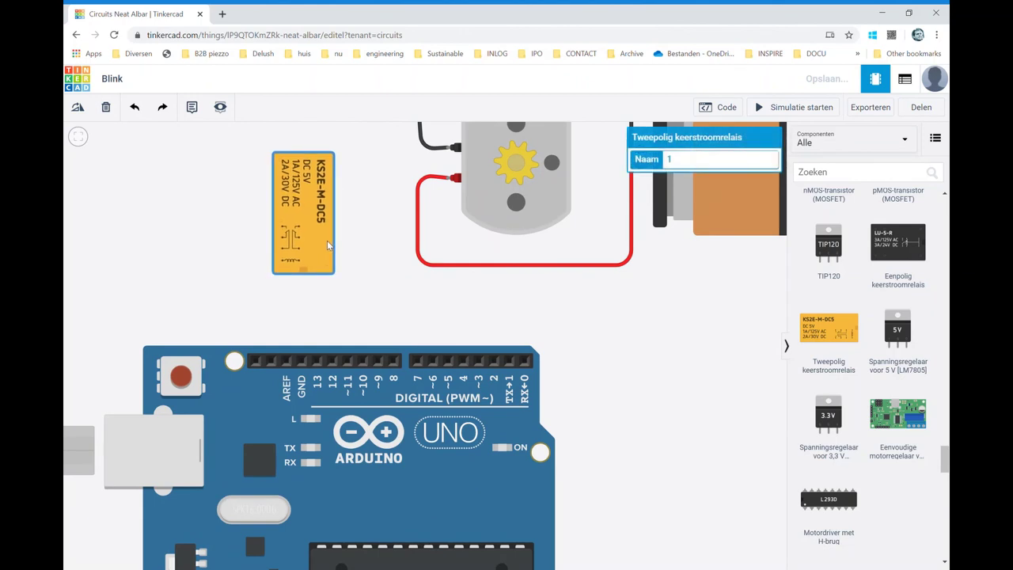
{"action": "scroll", "coordinate": [299, 286], "scroll_direction": "up", "scroll_amount": 2}
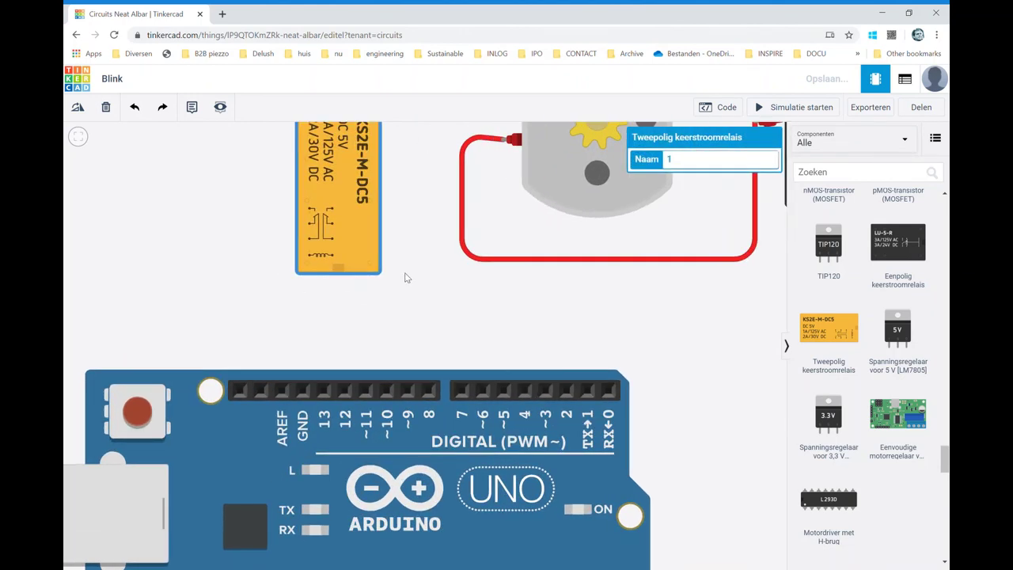
{"action": "scroll", "coordinate": [366, 273], "scroll_direction": "down", "scroll_amount": 1}
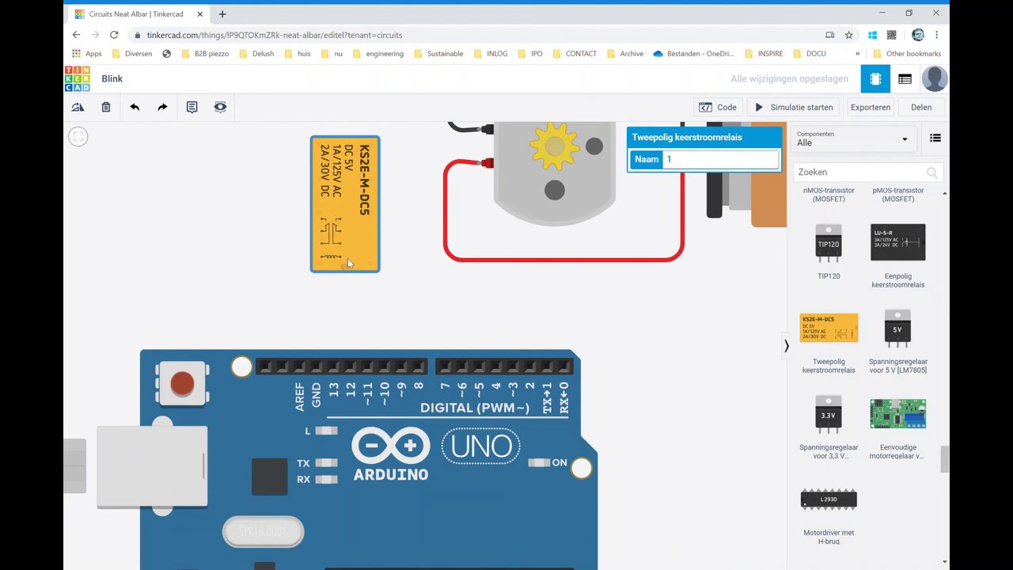
{"action": "scroll", "coordinate": [352, 214], "scroll_direction": "down", "scroll_amount": 1}
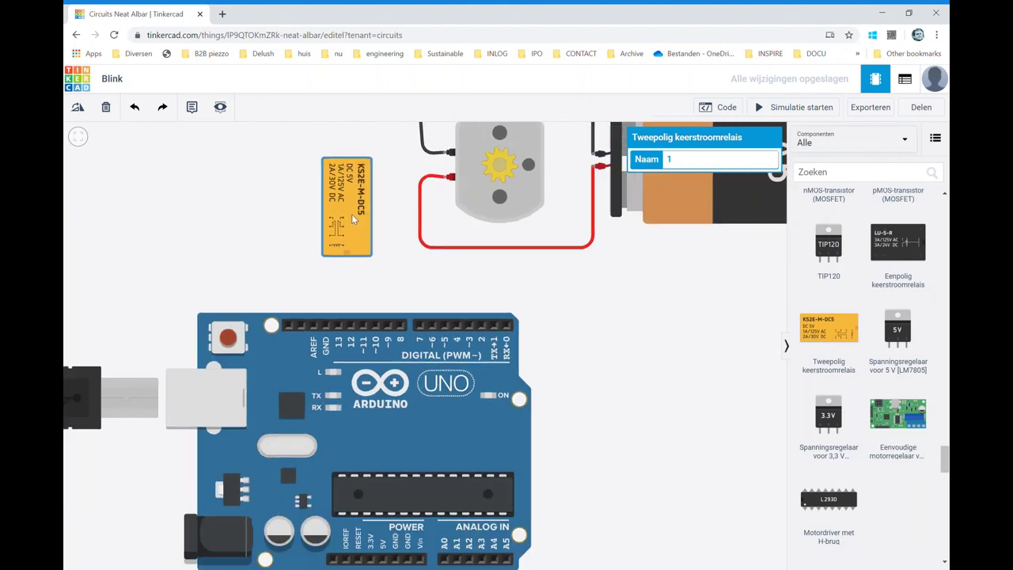
{"action": "scroll", "coordinate": [353, 214], "scroll_direction": "down", "scroll_amount": 1}
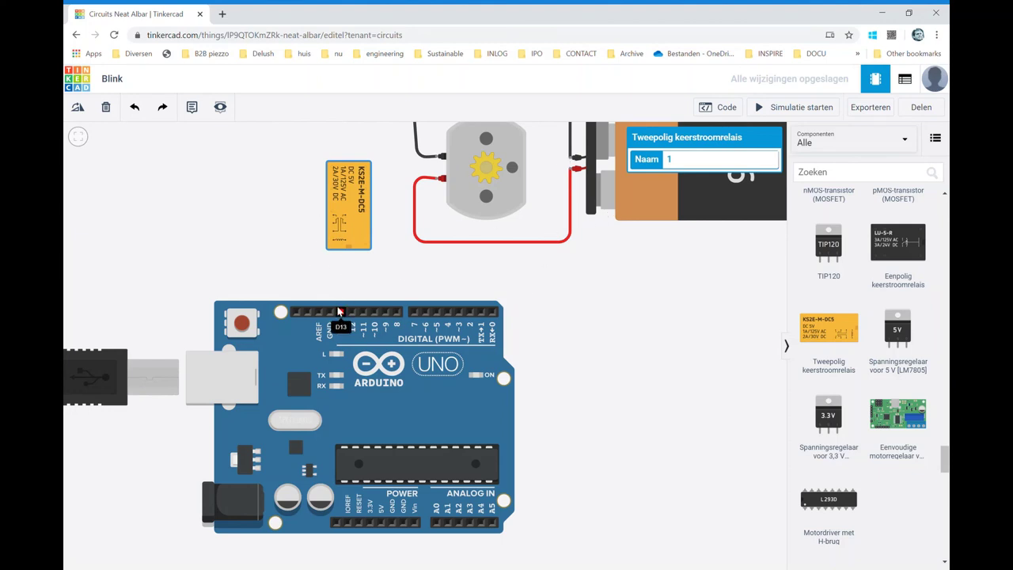
{"action": "left_click", "coordinate": [330, 311]}
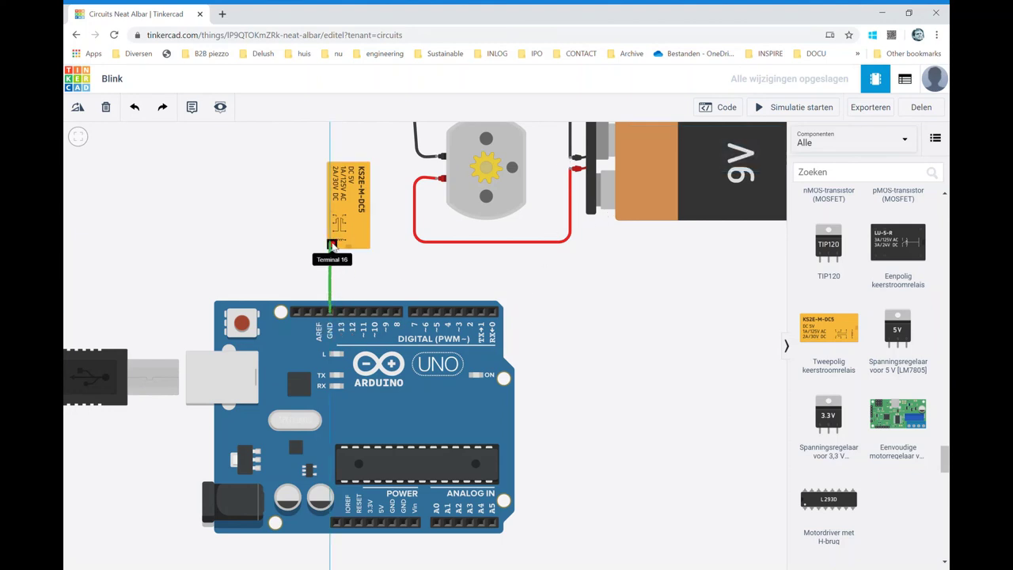
Step: Wire GND to relay terminal 16 and pin 13 to terminal 1, making the pin 13 wire red
{"action": "left_click", "coordinate": [332, 245]}
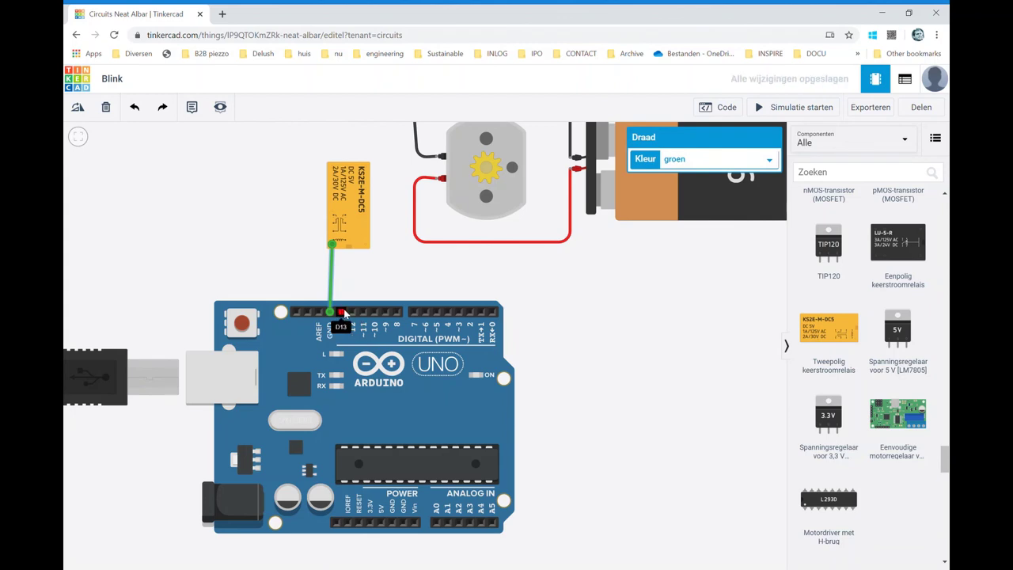
{"action": "left_click", "coordinate": [341, 311]}
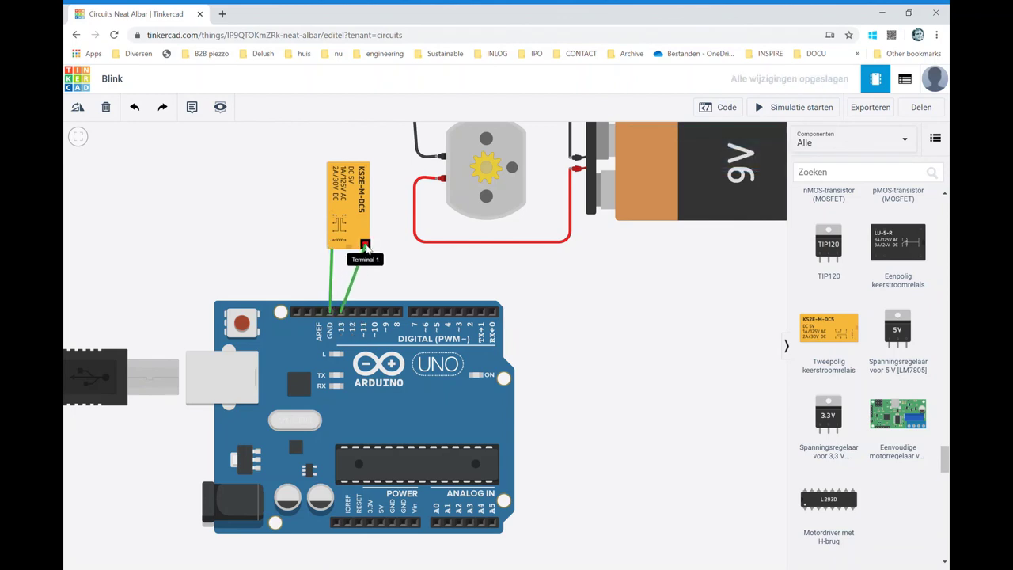
{"action": "left_click", "coordinate": [366, 247]}
{"action": "left_click", "coordinate": [369, 277]}
{"action": "left_click", "coordinate": [360, 264]}
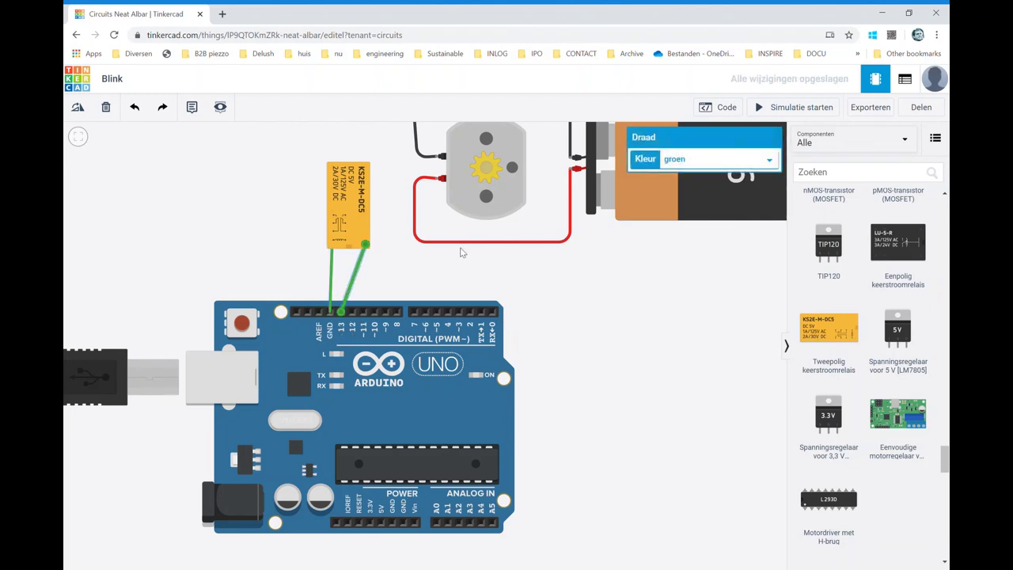
{"action": "left_click", "coordinate": [741, 161]}
{"action": "left_click", "coordinate": [671, 200]}
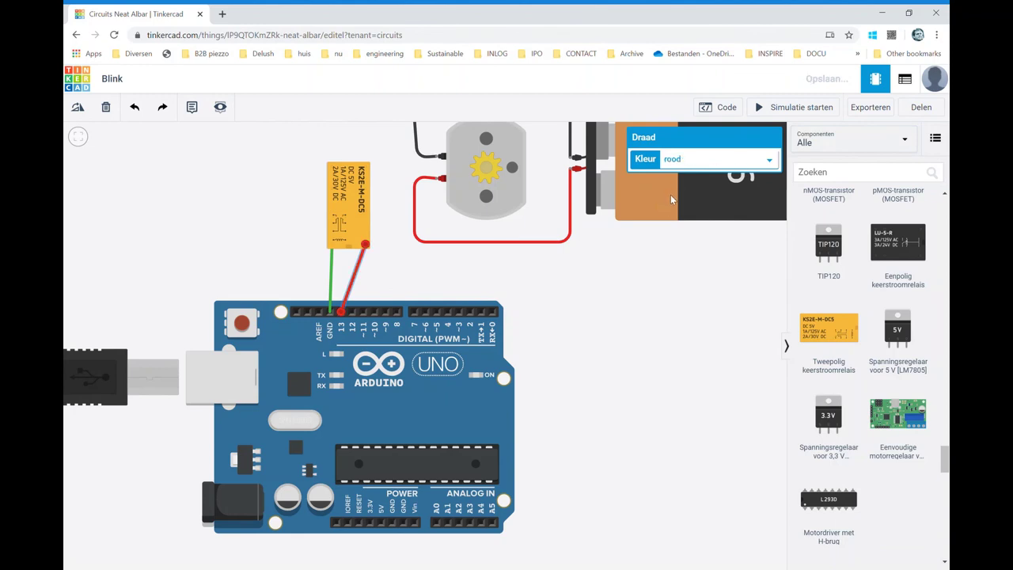
{"action": "left_click", "coordinate": [349, 277]}
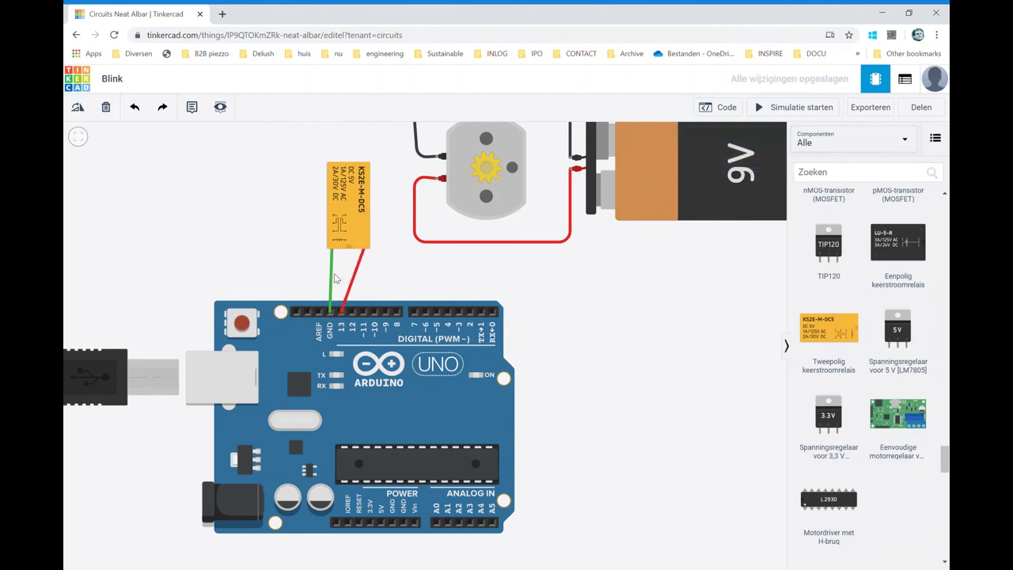
Step: Recolour the GND wire black and nudge the relay slightly up and left
{"action": "left_click", "coordinate": [331, 277]}
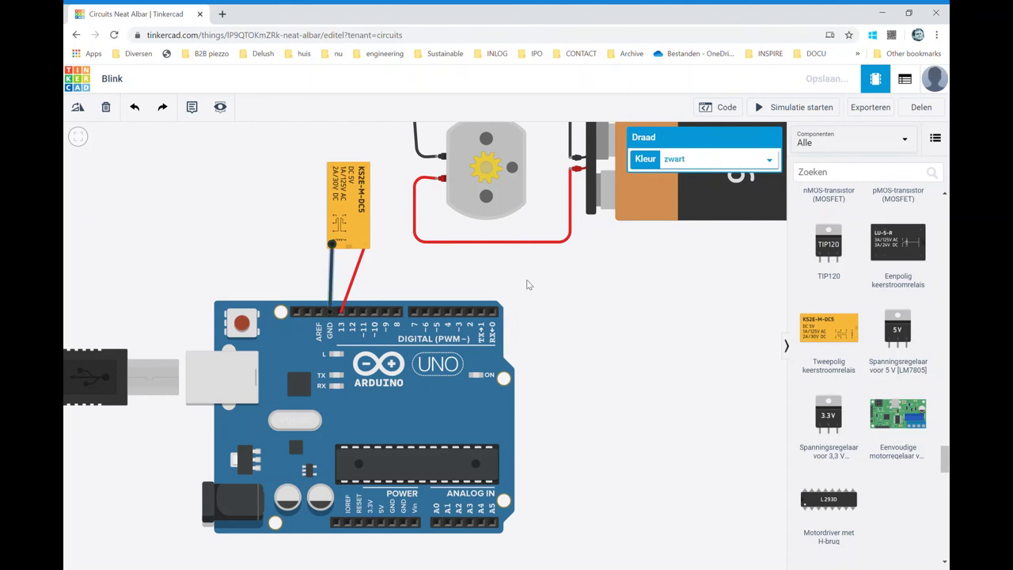
{"action": "left_click", "coordinate": [530, 285]}
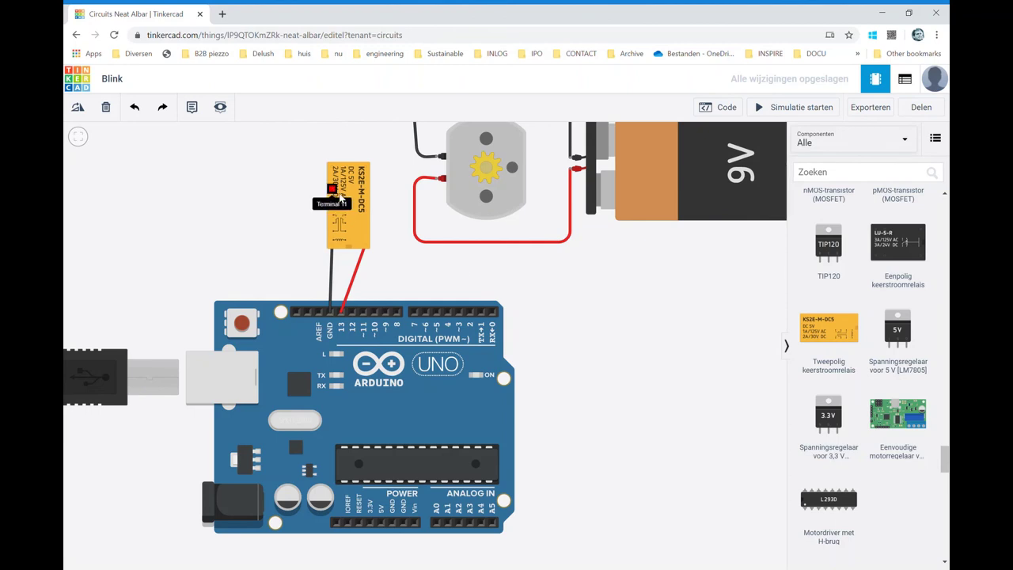
{"action": "left_click_drag", "start_coordinate": [343, 205], "coordinate": [332, 194]}
{"action": "left_click", "coordinate": [411, 259]}
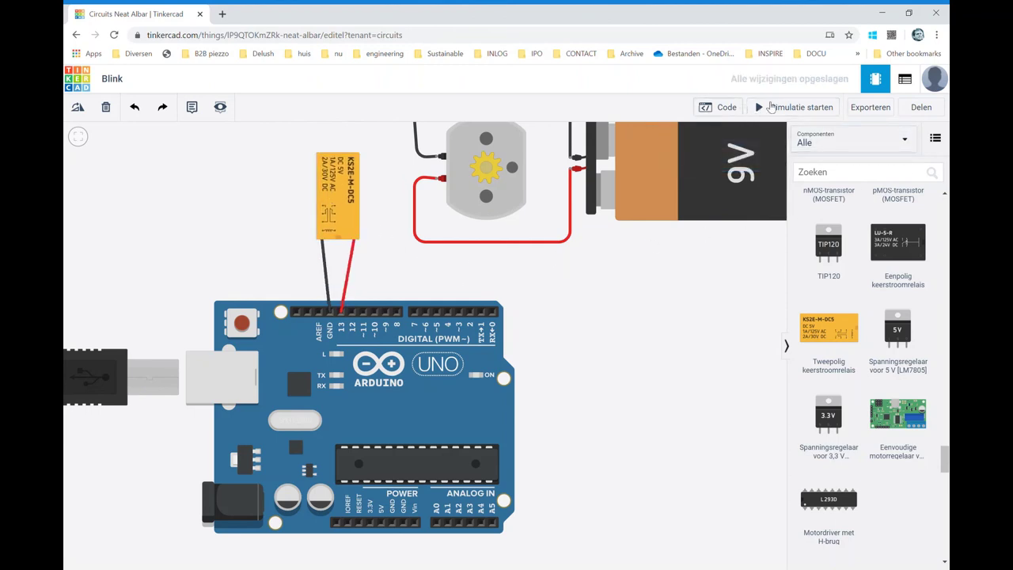
Step: Run the simulation, then delete the red wire between pin 13 and the relay
{"action": "left_click", "coordinate": [771, 109]}
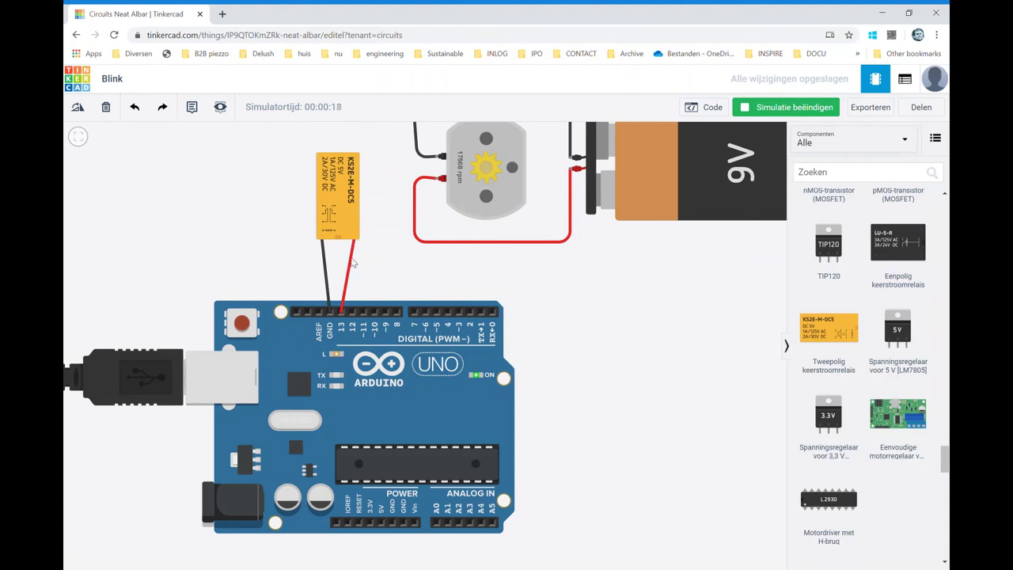
{"action": "left_click", "coordinate": [352, 261]}
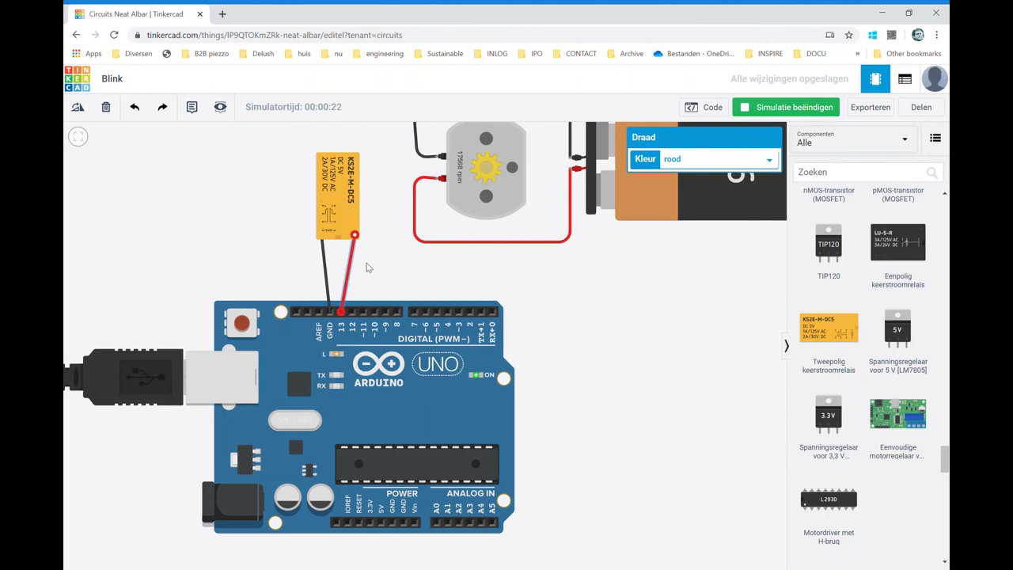
{"action": "left_click", "coordinate": [346, 266]}
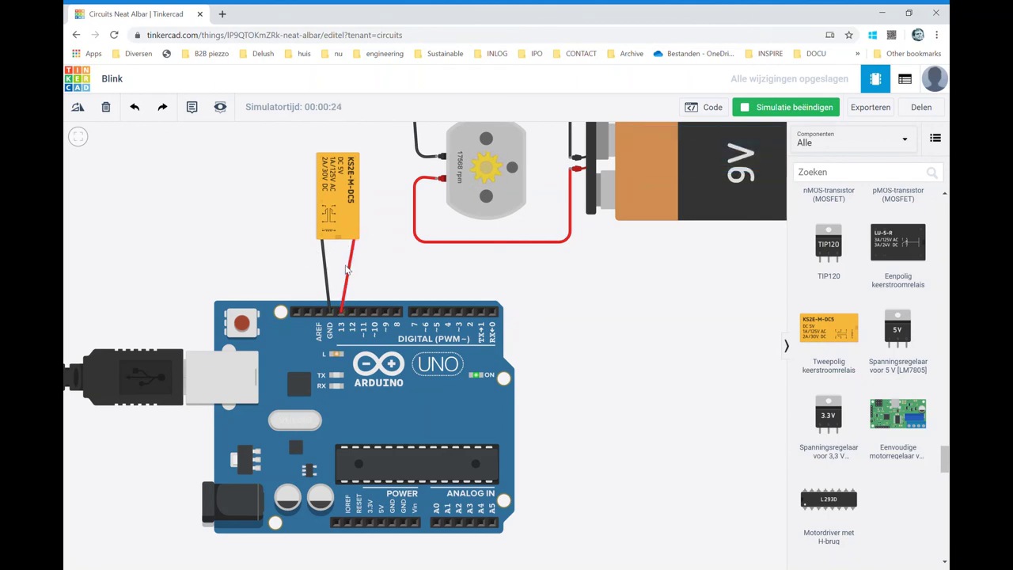
{"action": "left_click", "coordinate": [346, 269]}
{"action": "key", "text": "Delete"}
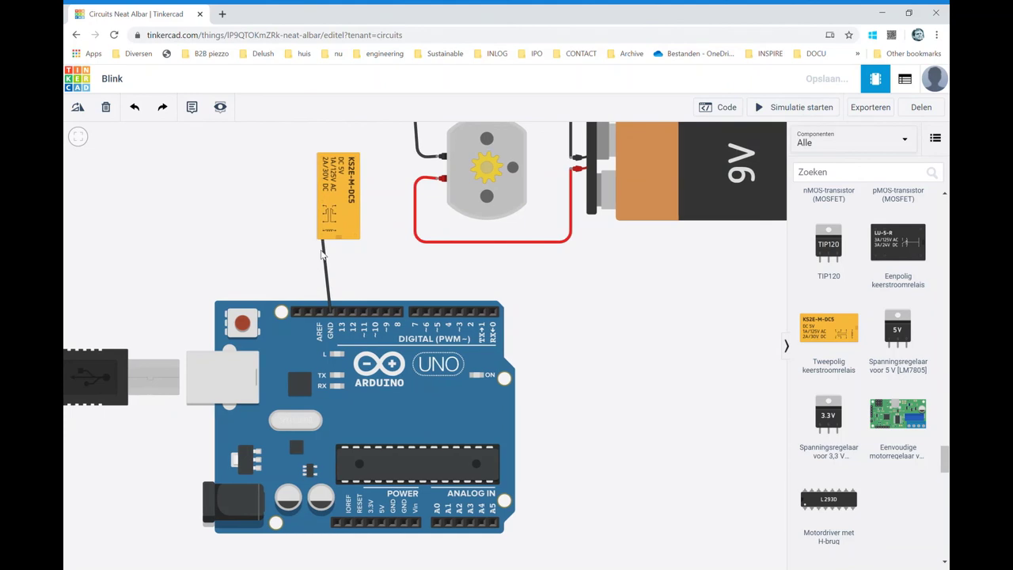
Step: Move the black GND wire's end to the relay's other coil pin
{"action": "left_click", "coordinate": [322, 253]}
{"action": "mouse_move", "coordinate": [323, 240]}
{"action": "left_mouse_down"}
{"action": "mouse_move", "coordinate": [346, 259]}
{"action": "mouse_move", "coordinate": [354, 240]}
{"action": "left_mouse_up"}
{"action": "left_click", "coordinate": [387, 277]}
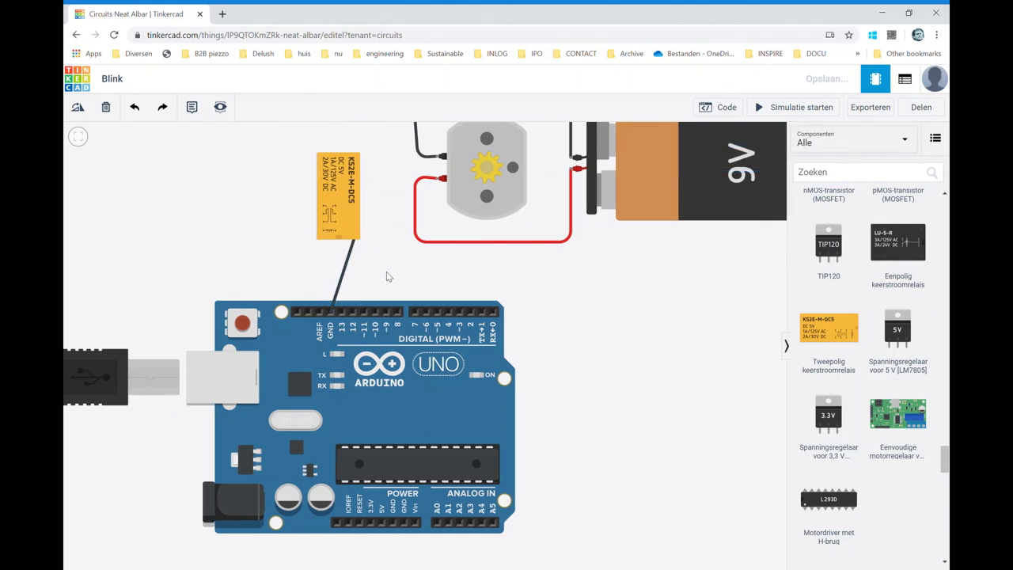
Step: Draw a red wire from Arduino pin 13 to relay Terminal 16
{"action": "left_click", "coordinate": [341, 311]}
{"action": "left_click", "coordinate": [322, 235]}
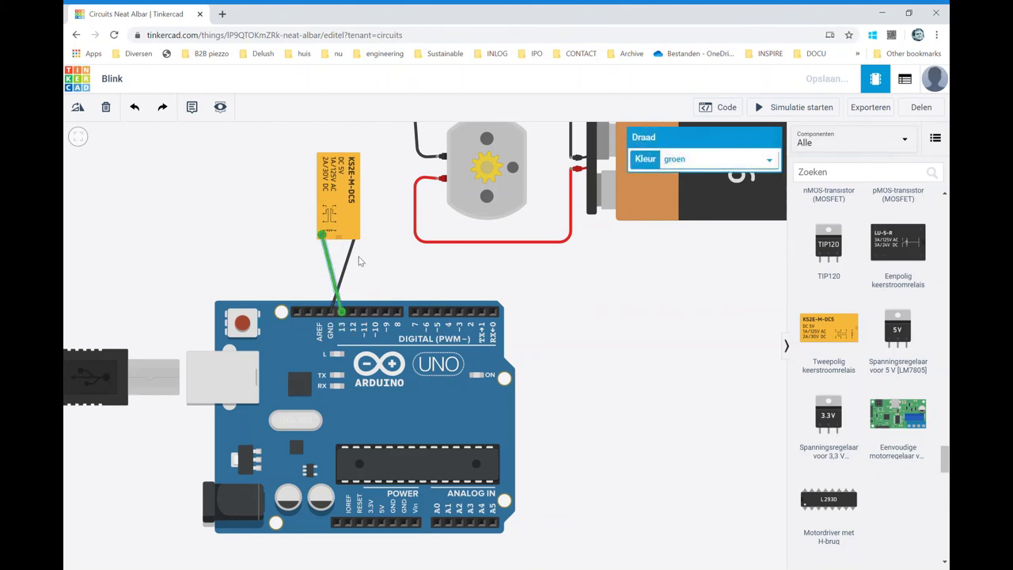
{"action": "left_click", "coordinate": [361, 276]}
{"action": "left_click", "coordinate": [330, 272]}
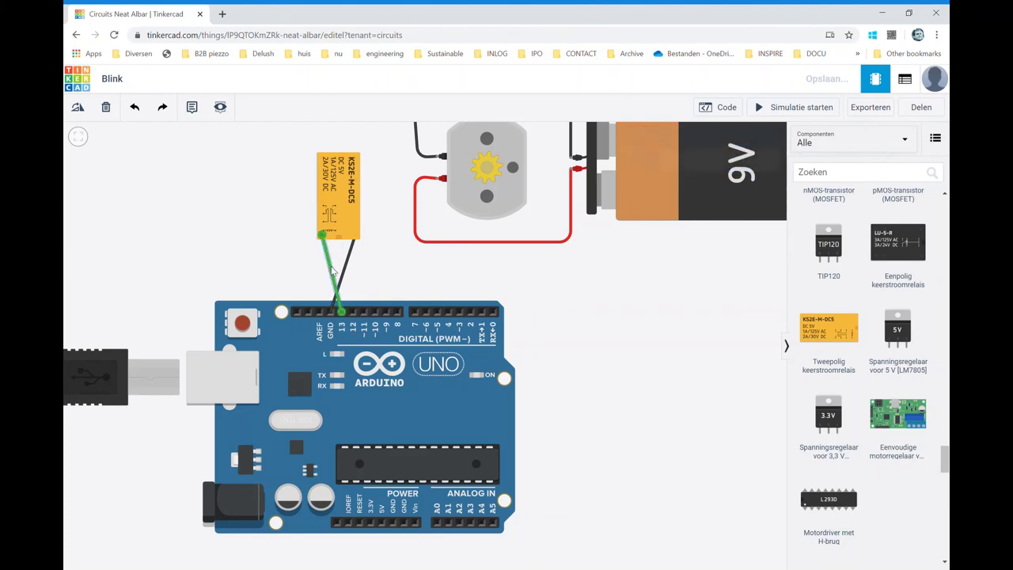
{"action": "left_click", "coordinate": [690, 190]}
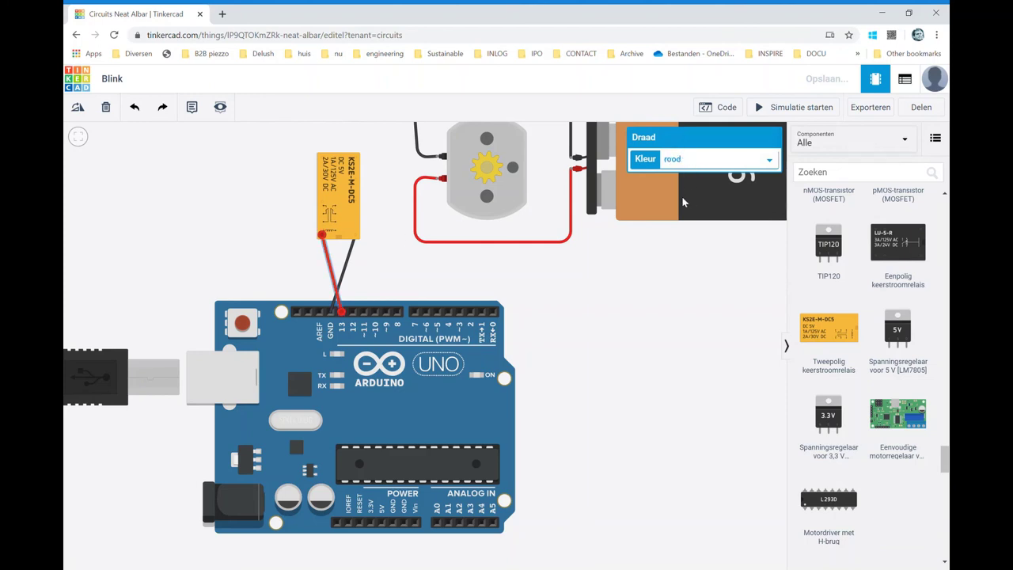
{"action": "left_click", "coordinate": [571, 283]}
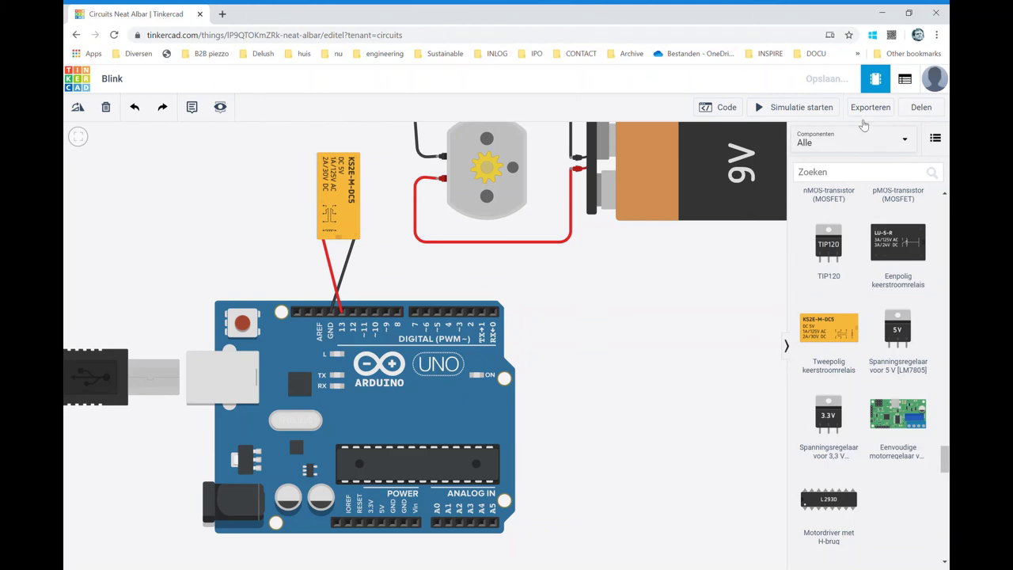
Step: Run the simulation with the relay on pin 13 and inspect the red motor wire
{"action": "left_click", "coordinate": [772, 108]}
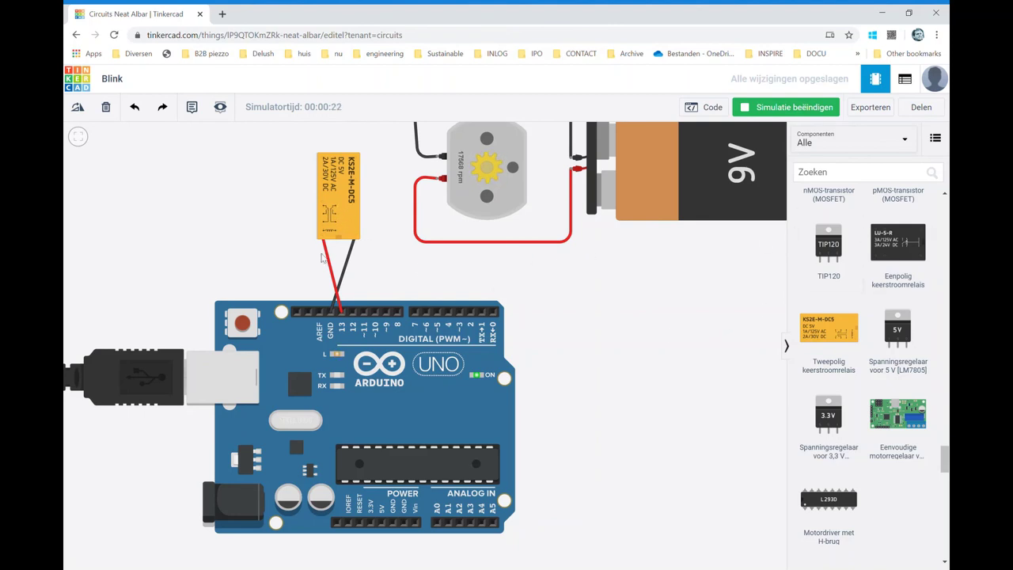
{"action": "scroll", "coordinate": [372, 185], "scroll_direction": "down", "scroll_amount": 2}
{"action": "scroll", "coordinate": [370, 181], "scroll_direction": "up", "scroll_amount": 1}
{"action": "scroll", "coordinate": [348, 213], "scroll_direction": "up", "scroll_amount": 1}
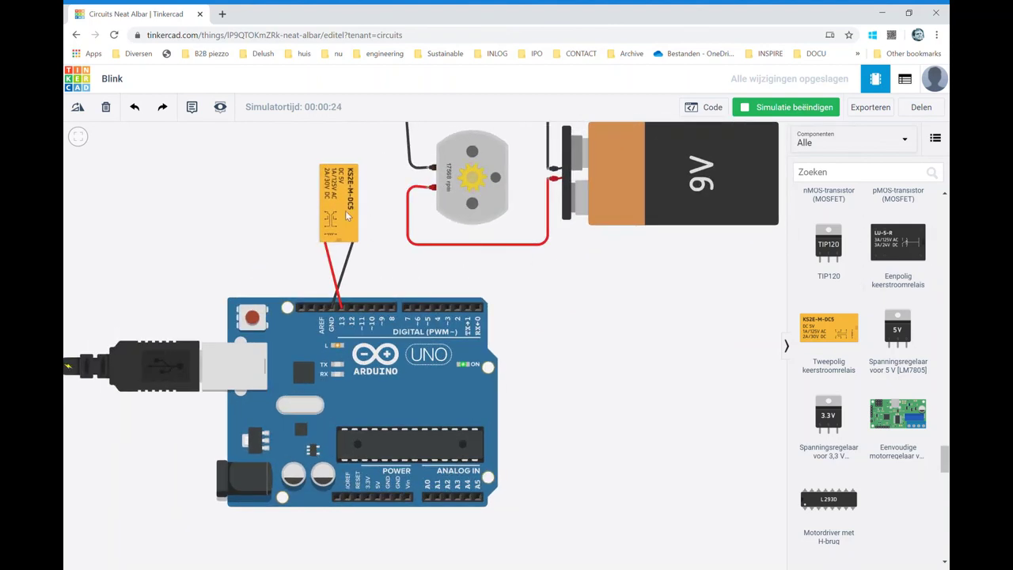
{"action": "left_click", "coordinate": [421, 188]}
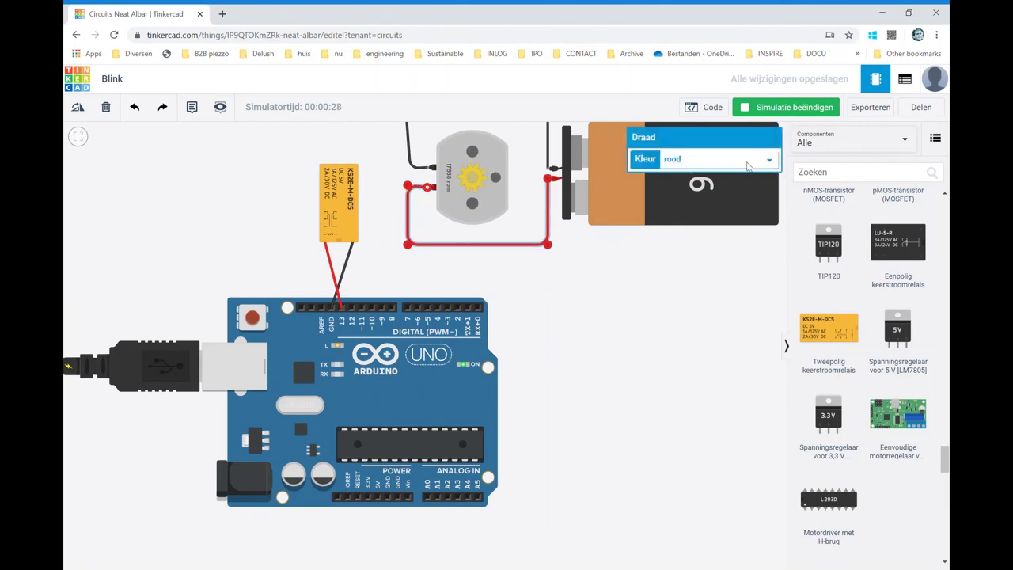
Step: Stop the simulation and reattach the battery's red wire from the motor to the relay pin, running horizontally
{"action": "left_click", "coordinate": [772, 109]}
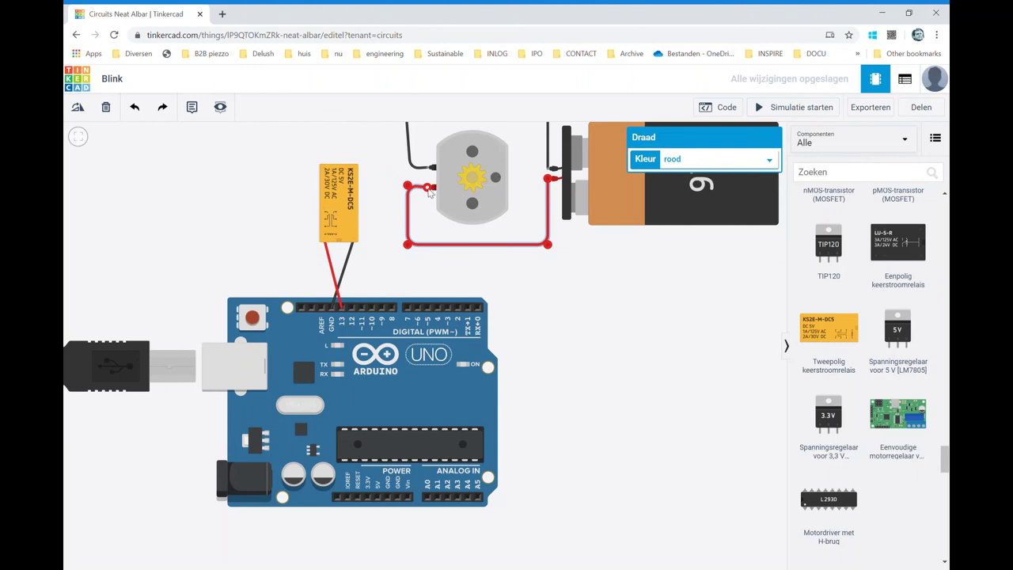
{"action": "left_click_drag", "start_coordinate": [428, 188], "coordinate": [355, 208]}
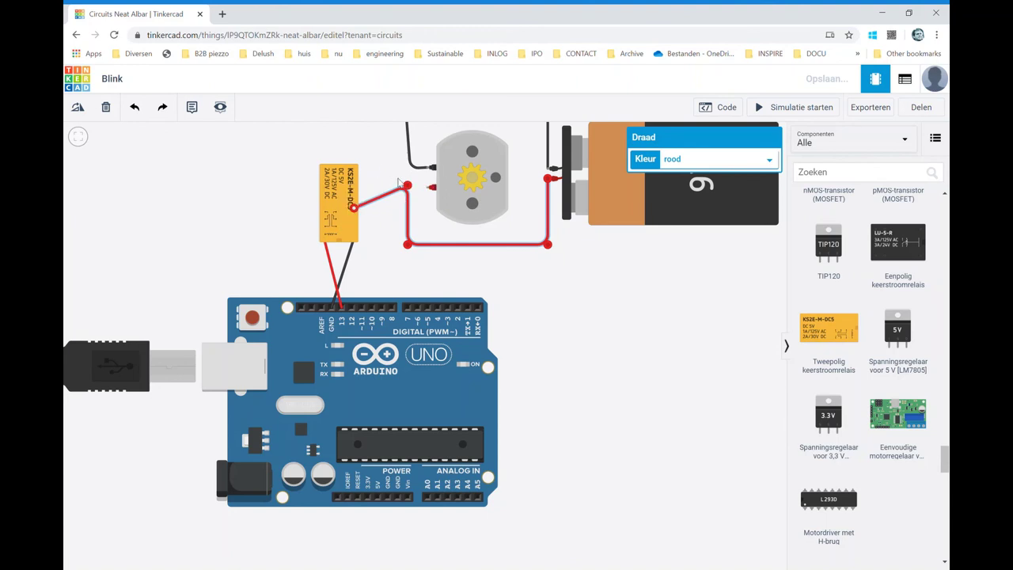
{"action": "left_click_drag", "start_coordinate": [409, 189], "coordinate": [407, 207]}
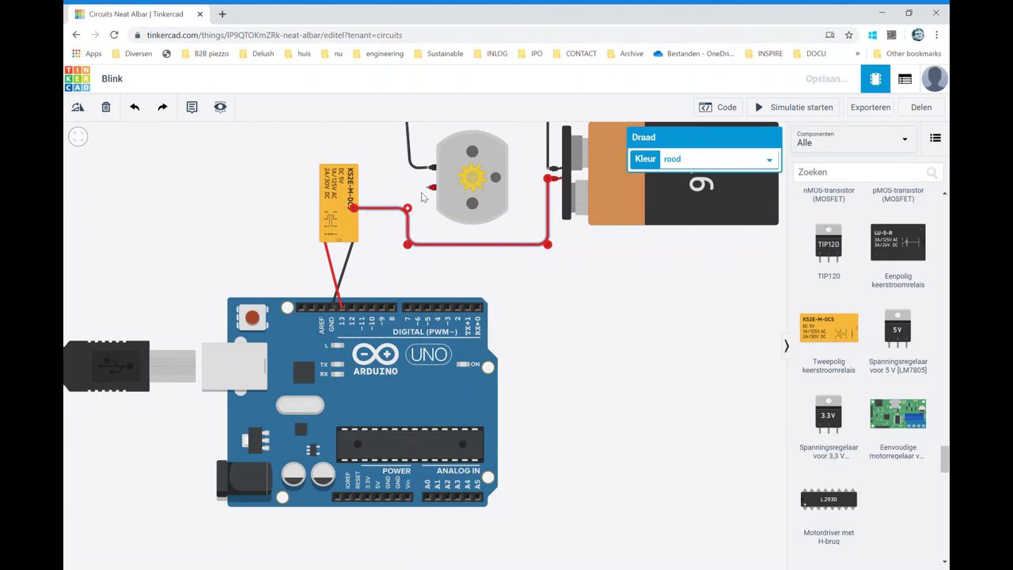
Step: Add a red wire from the relay's top pin to the motor terminal
{"action": "left_click", "coordinate": [428, 188]}
{"action": "left_click", "coordinate": [359, 174]}
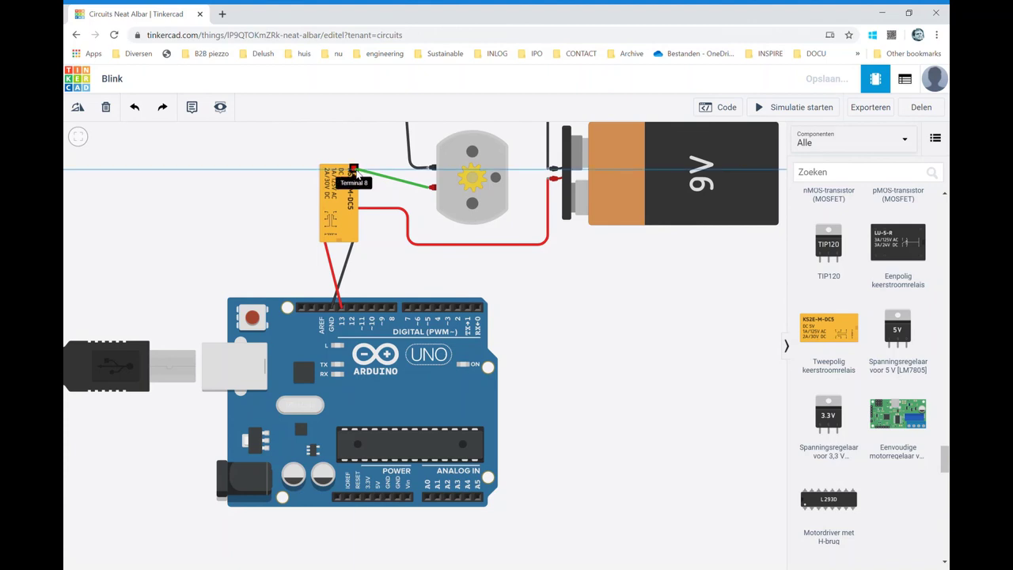
{"action": "left_click", "coordinate": [374, 179]}
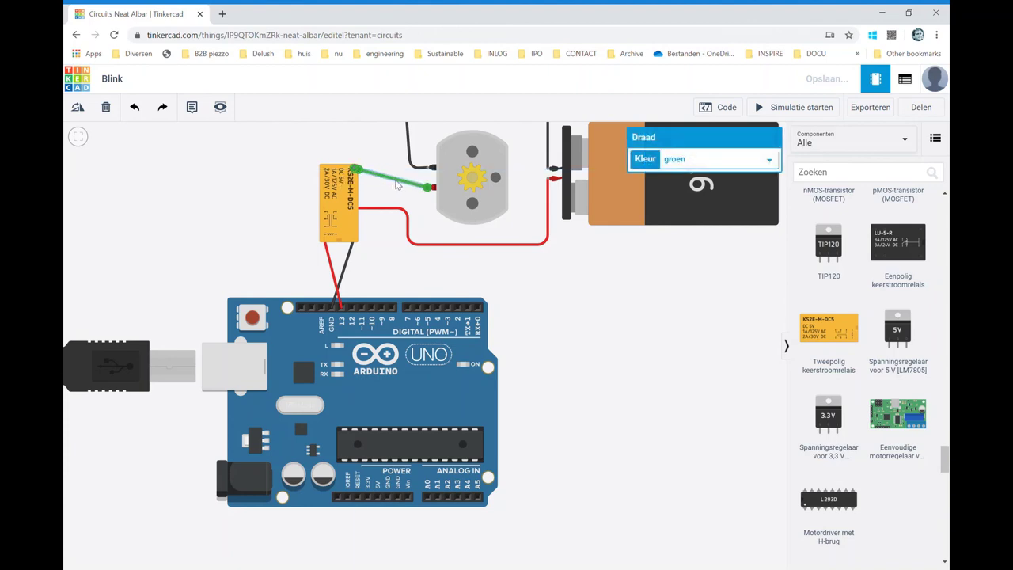
{"action": "key", "text": "2"}
{"action": "left_click", "coordinate": [487, 311]}
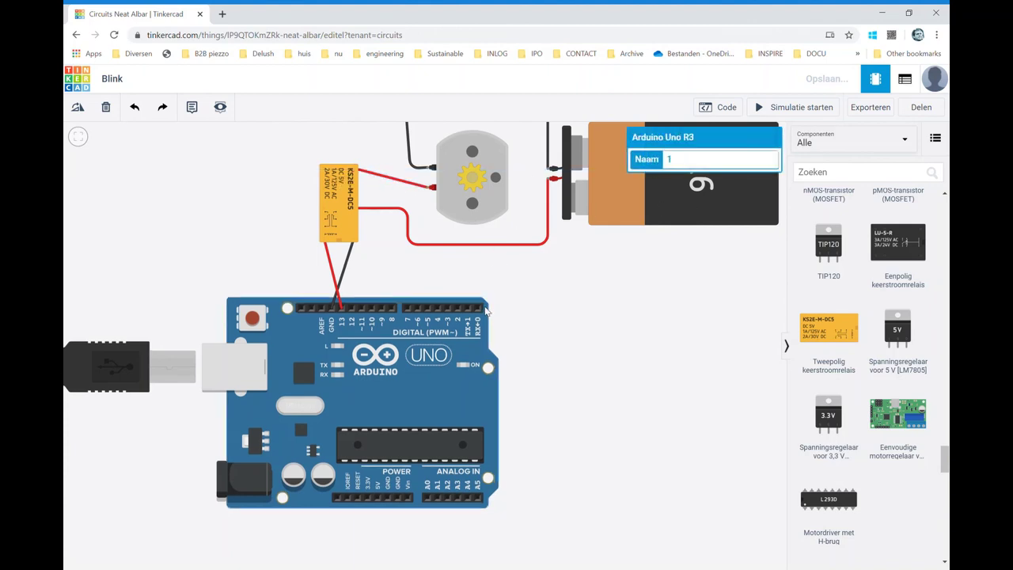
{"action": "left_click", "coordinate": [378, 178]}
{"action": "left_click", "coordinate": [511, 311]}
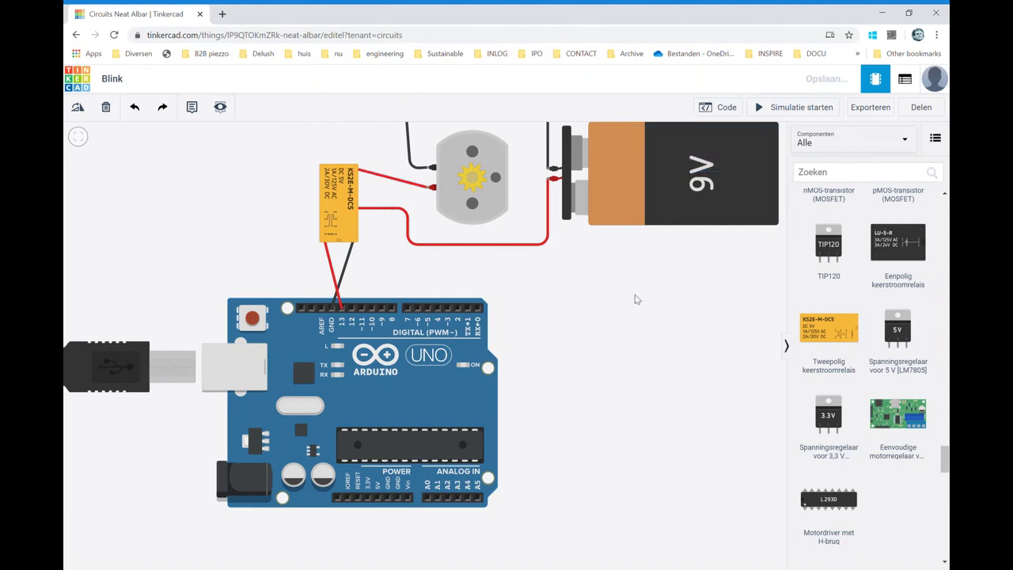
{"action": "scroll", "coordinate": [641, 272], "scroll_direction": "down", "scroll_amount": 2}
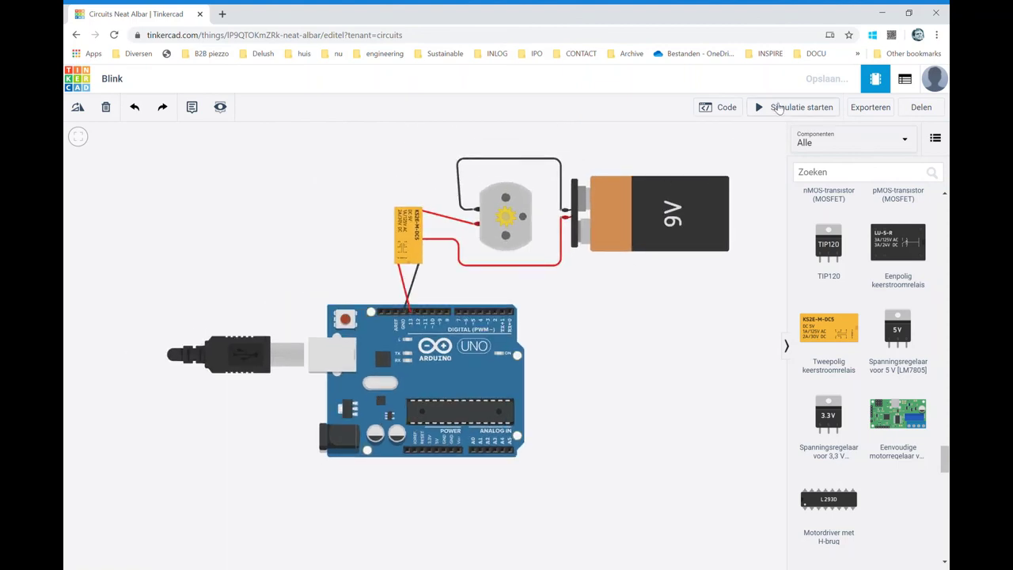
Step: Start the simulation of the relay-switched 9V motor circuit
{"action": "left_click", "coordinate": [779, 109]}
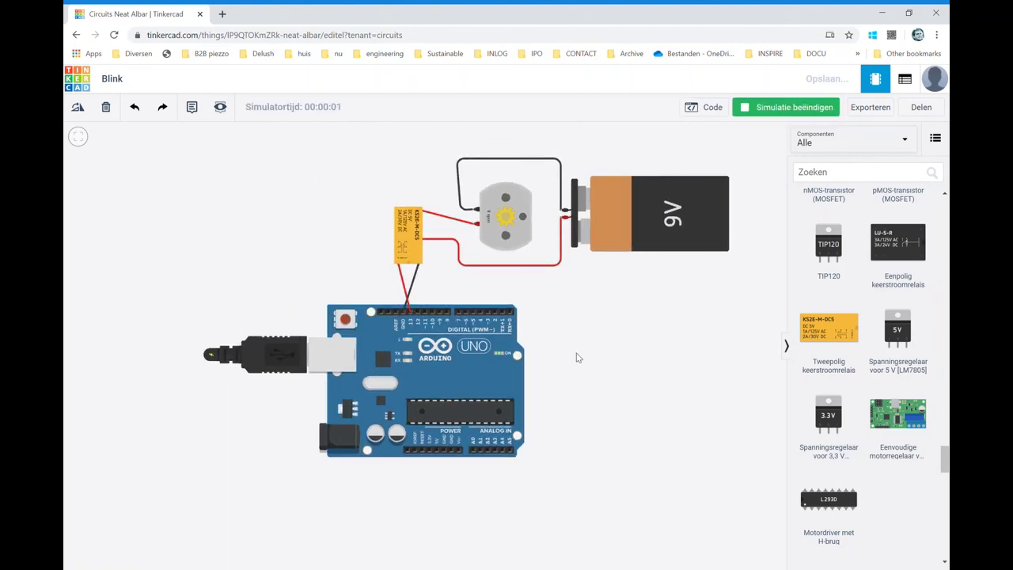